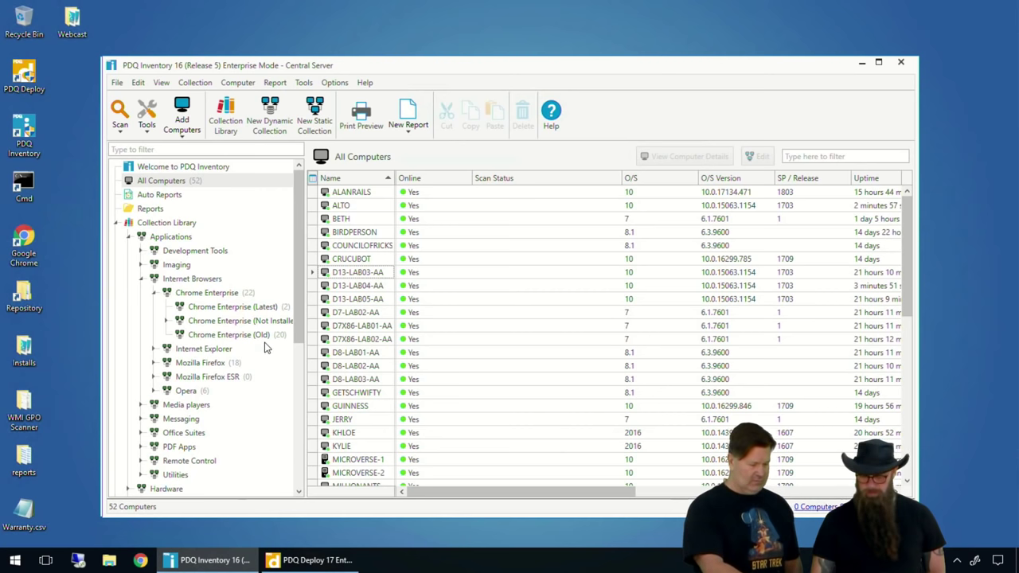
click(321, 86)
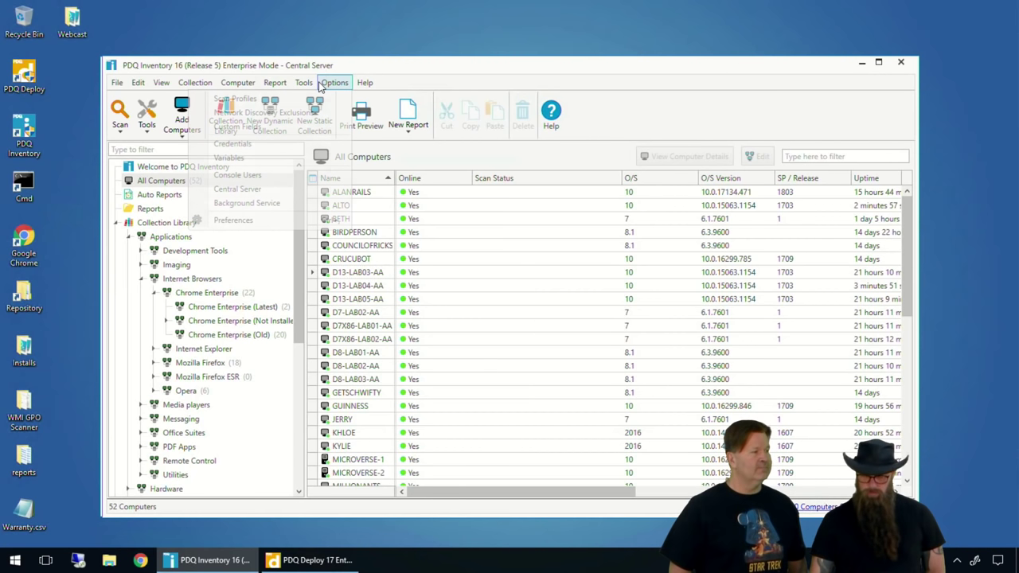
click(316, 101)
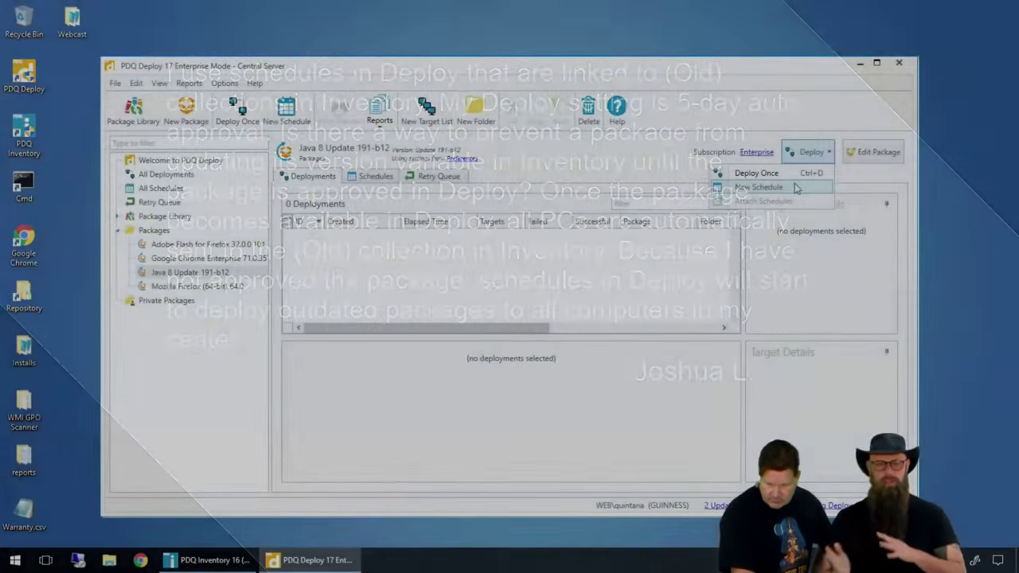
Step: Open a new schedule for the Java 8 Update 191-b12 package and examine its option to stop deploying once targets succeed
click(795, 187)
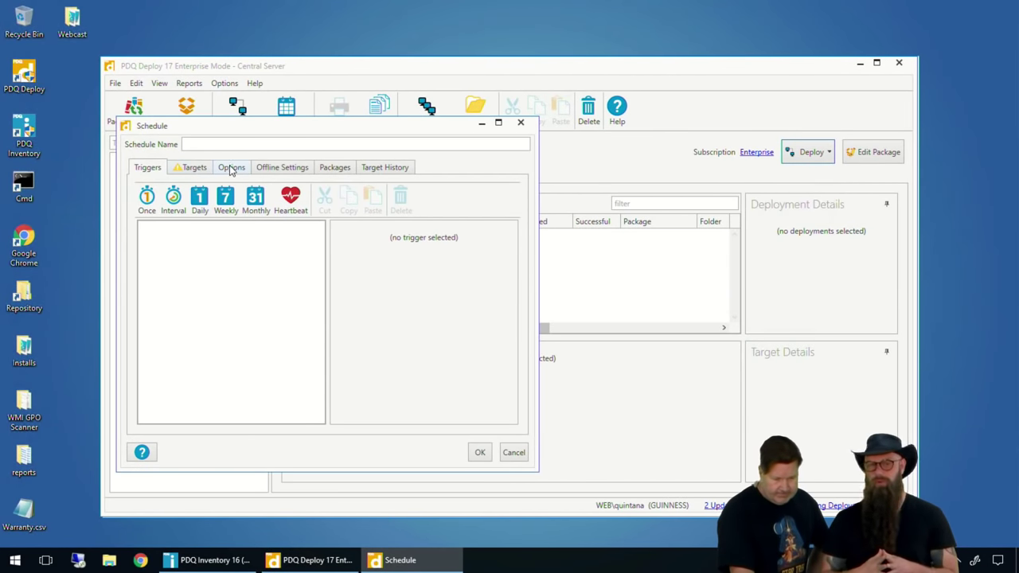
click(231, 169)
drag(378, 134, 553, 116)
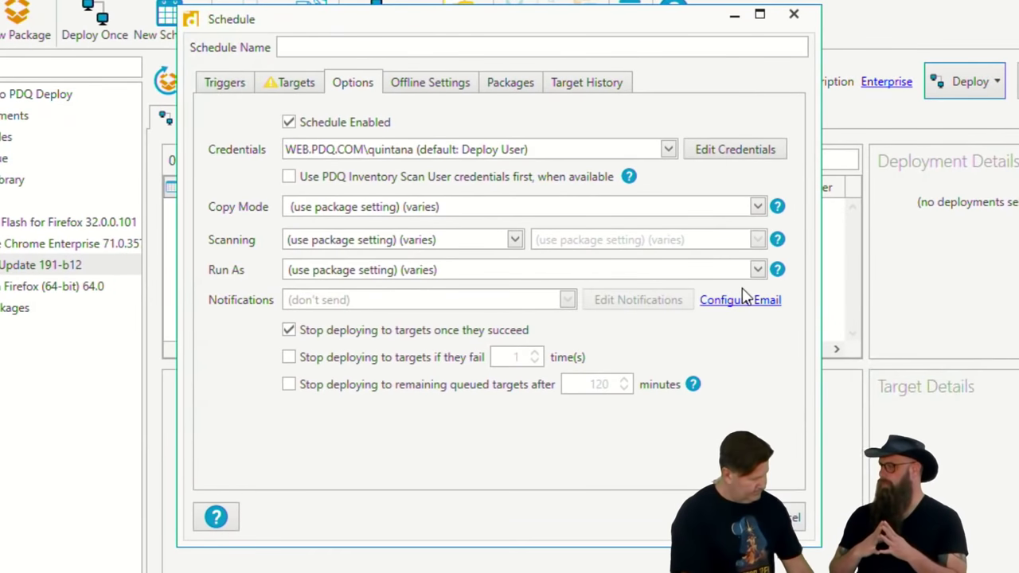
mouse_move(557, 304)
mouse_down()
mouse_move(324, 316)
mouse_move(409, 369)
mouse_move(580, 342)
mouse_move(527, 312)
mouse_up()
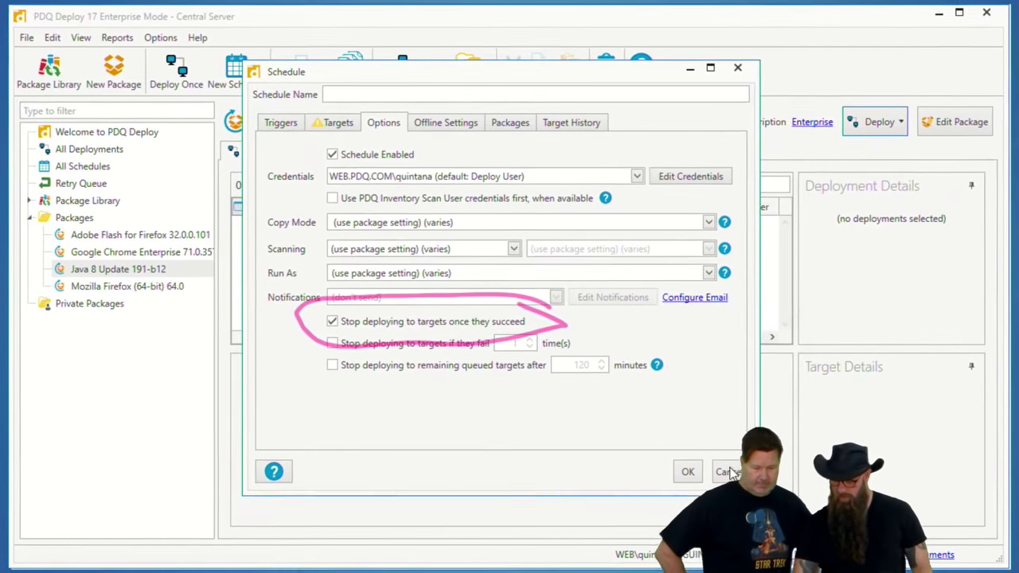
Step: Compare the new schedule's attached packages, options and target history, and close the schedule without saving
click(510, 127)
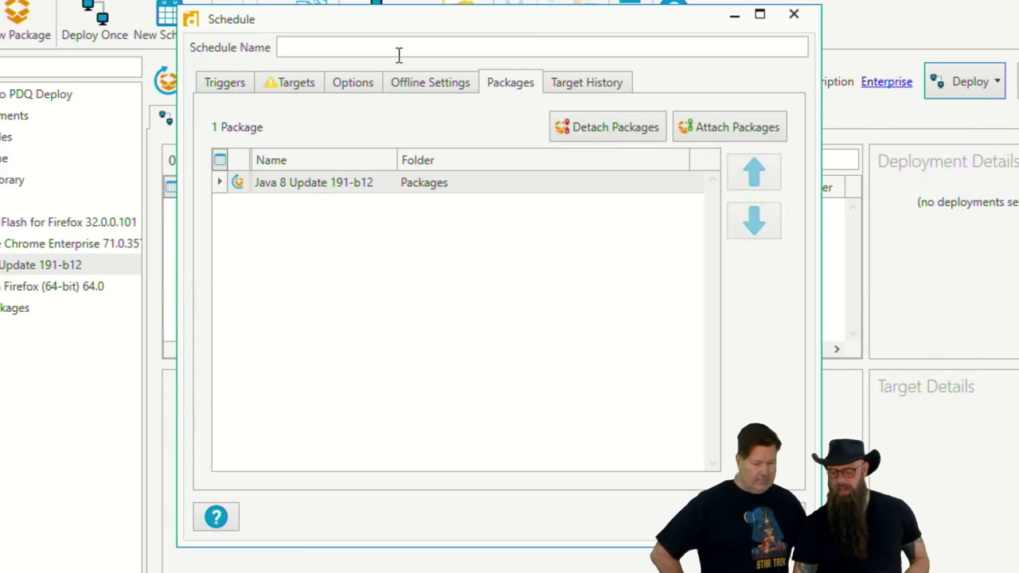
click(347, 83)
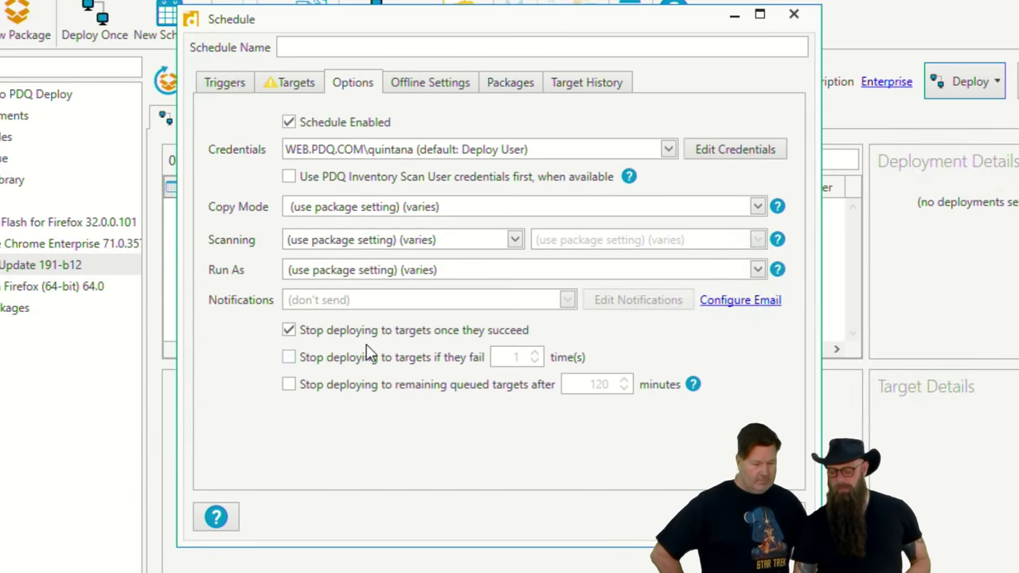
click(509, 83)
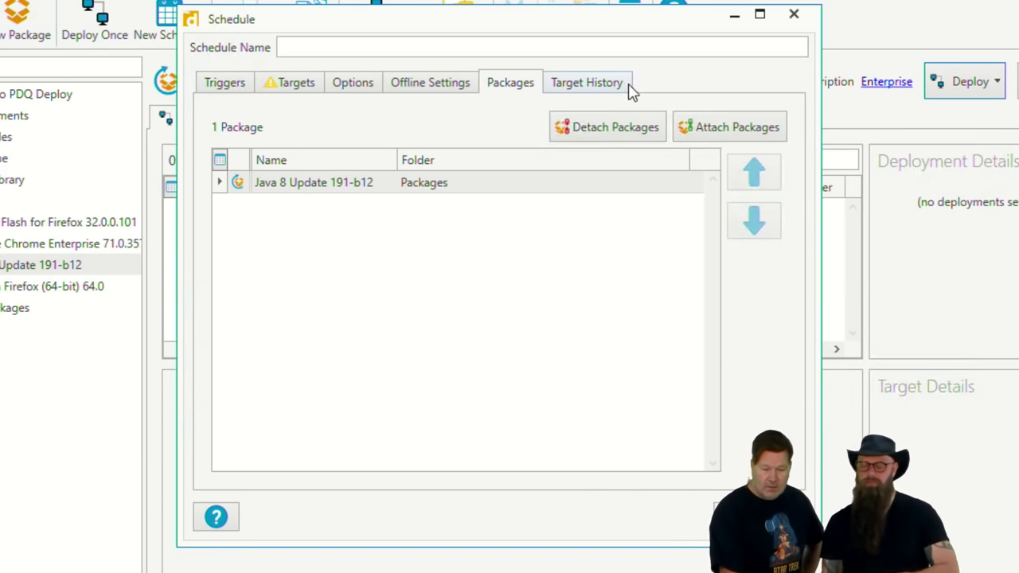
click(603, 84)
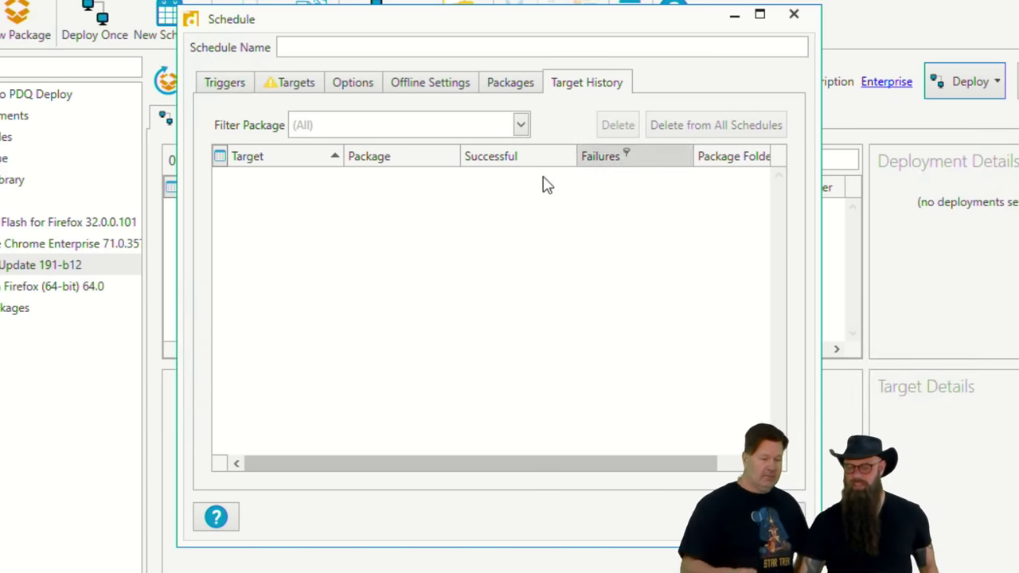
click(503, 89)
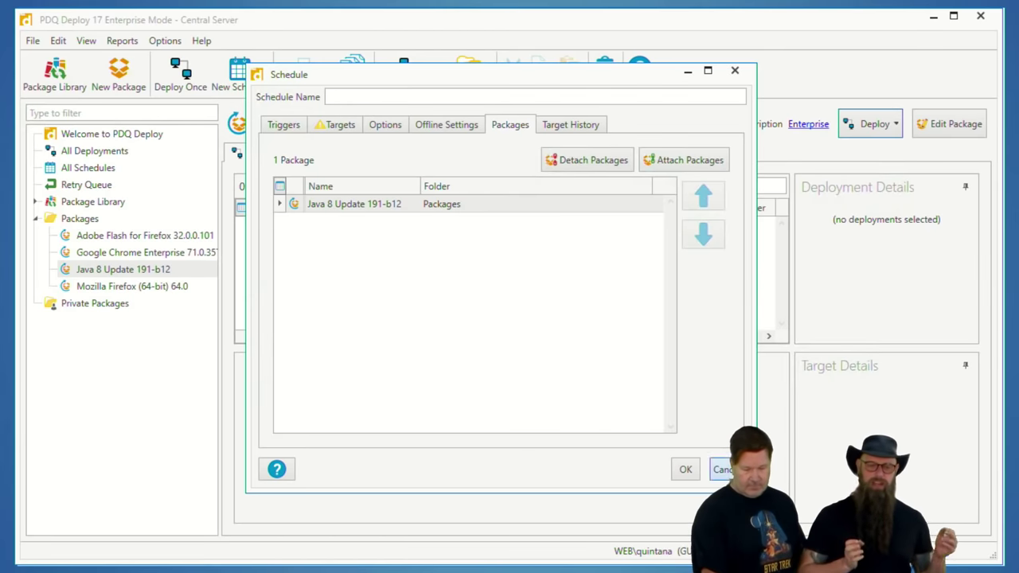
key(Escape)
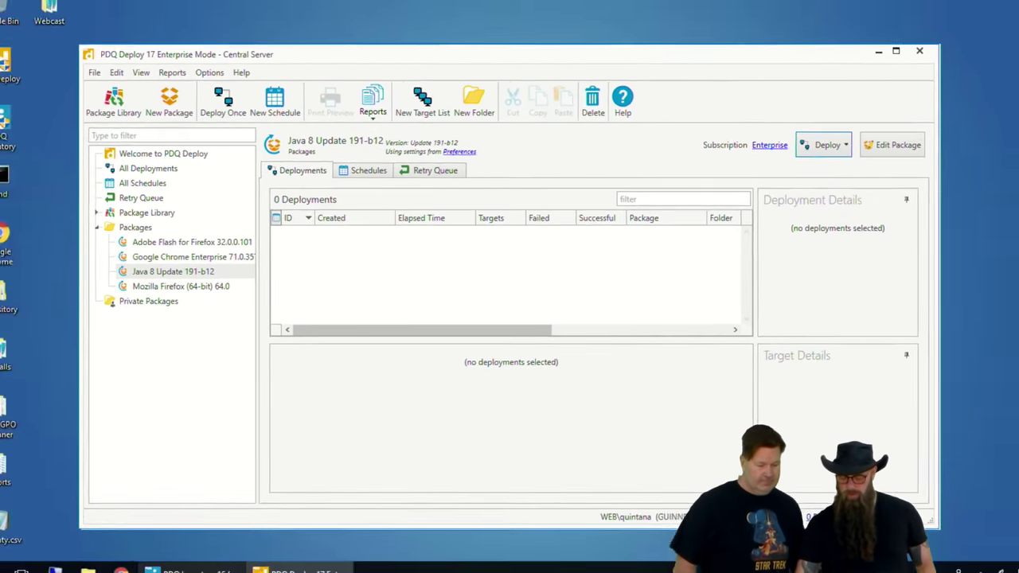
Step: Switch to PDQ Inventory and view the system variables in the Variables window
click(208, 560)
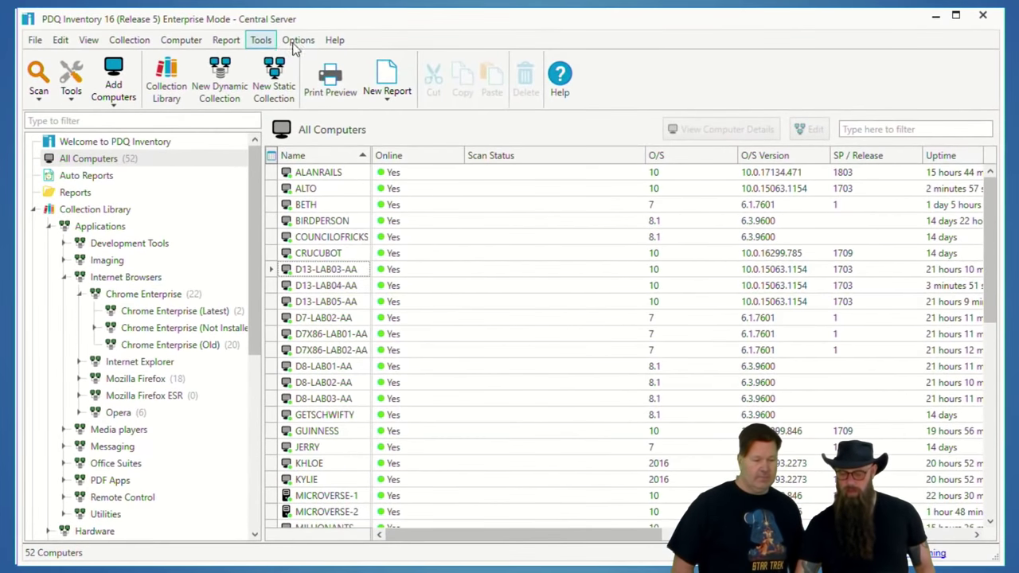
click(338, 83)
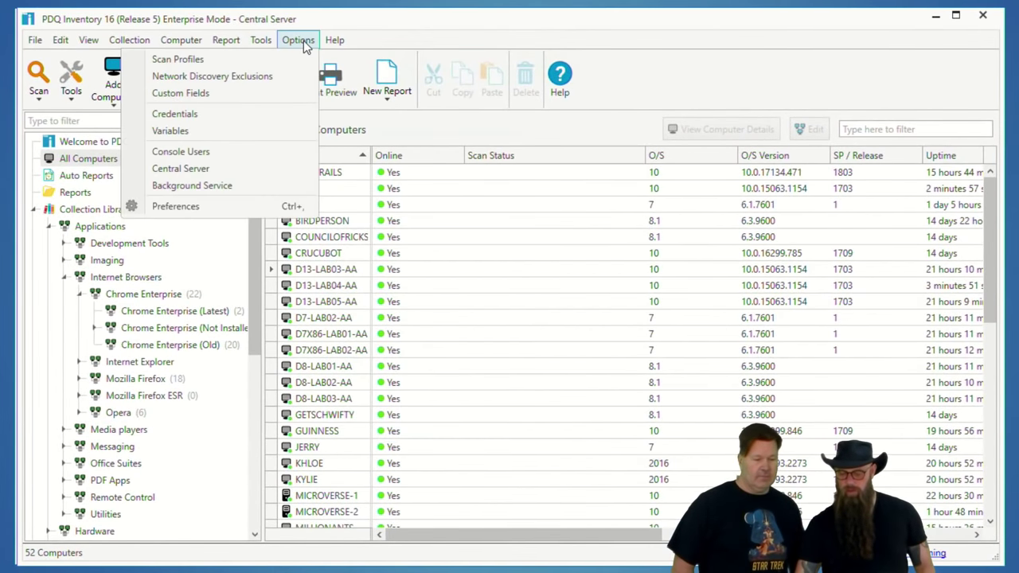
click(217, 131)
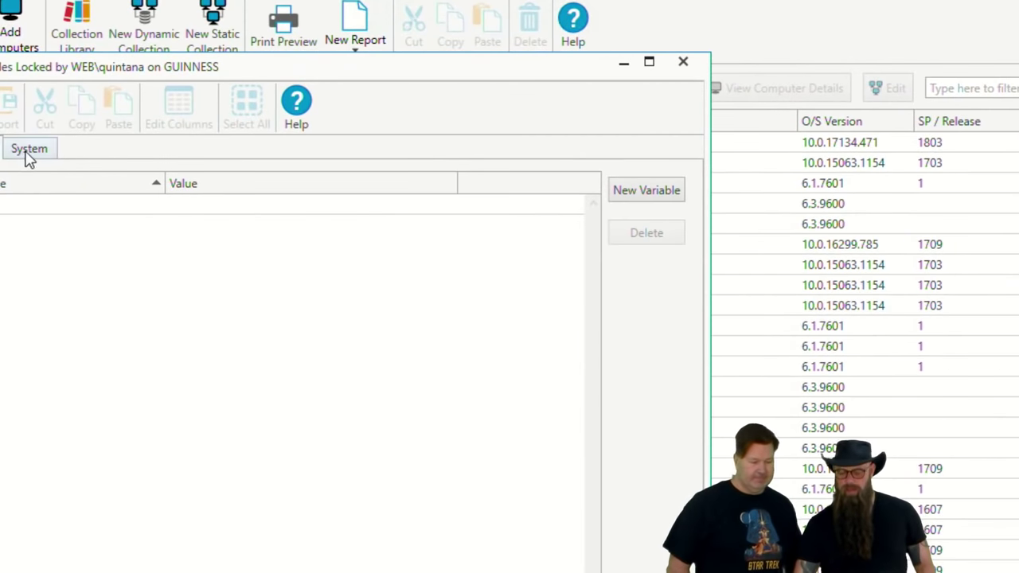
click(127, 183)
drag(262, 67, 282, 0)
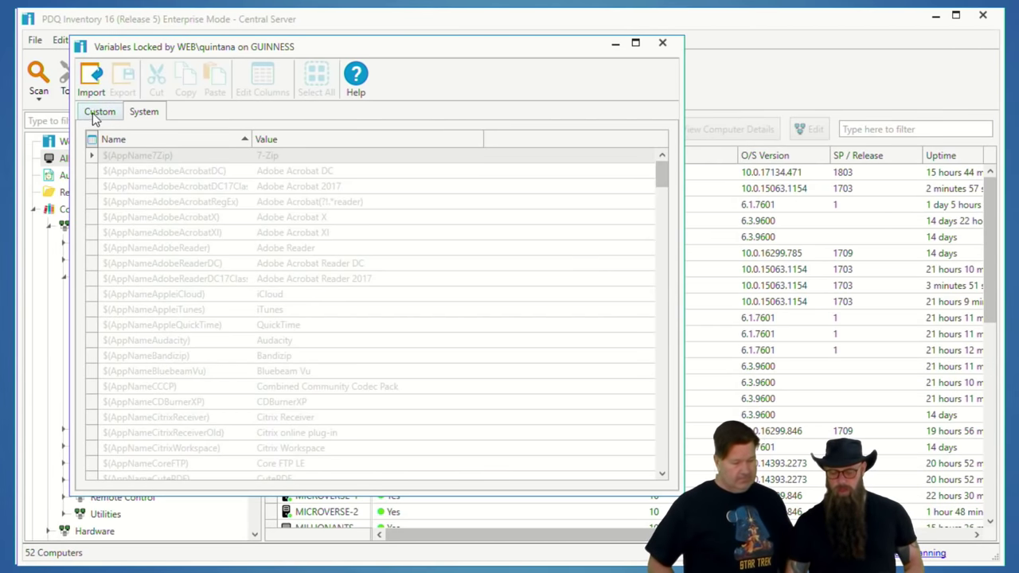
Step: Add a custom variable named JavaVersion without a value and close the Variables window
click(92, 114)
click(127, 156)
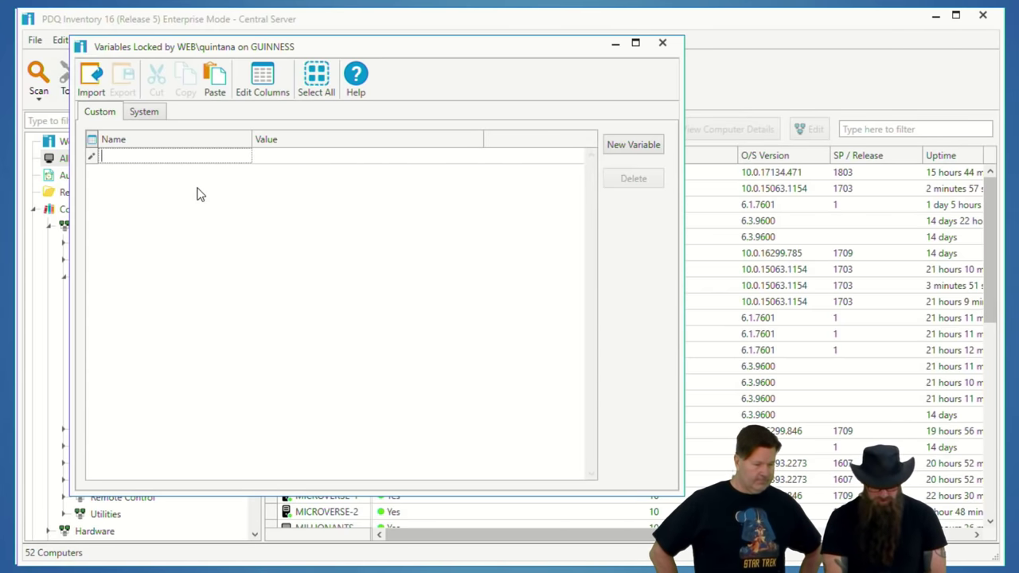
text(JavaVersion)
key(Tab)
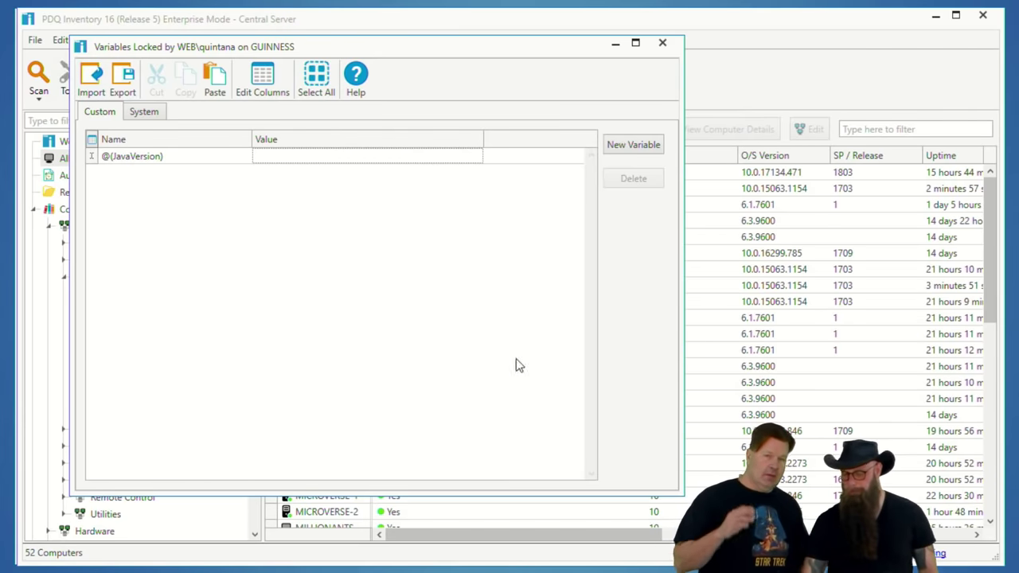
click(669, 43)
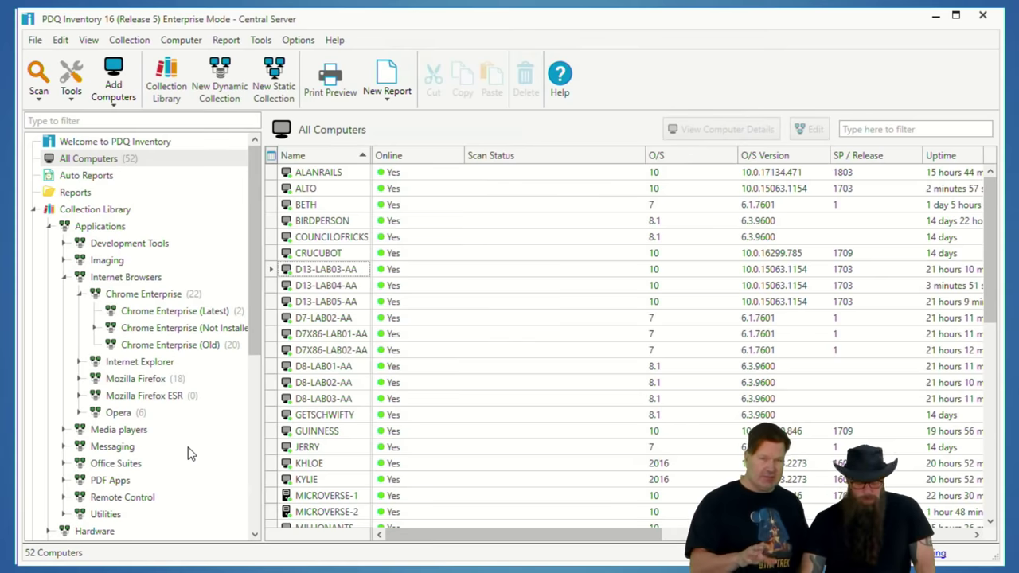
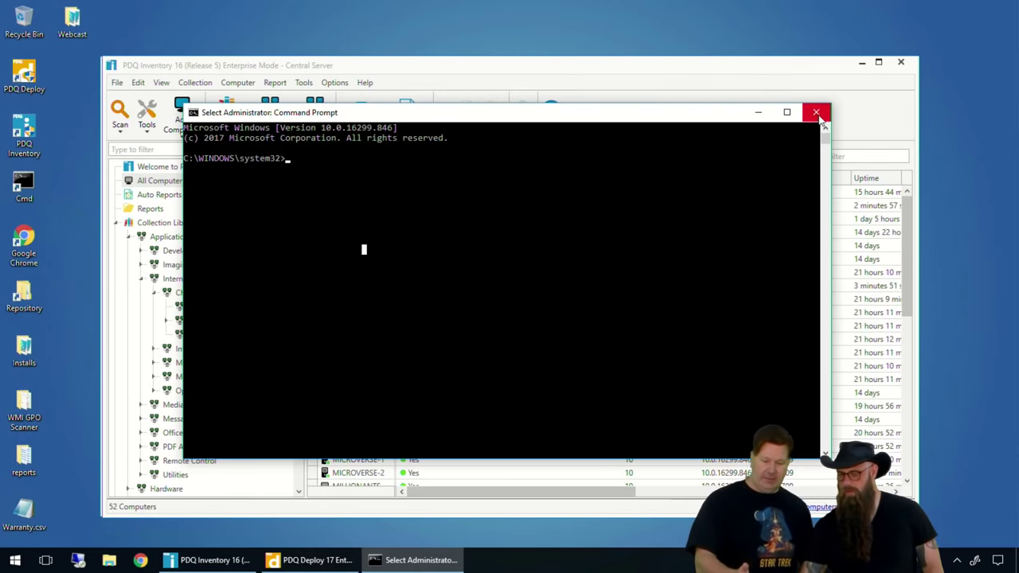
Step: Switch to PDQ Deploy, open an elevated PowerShell prompt and close it again
click(310, 560)
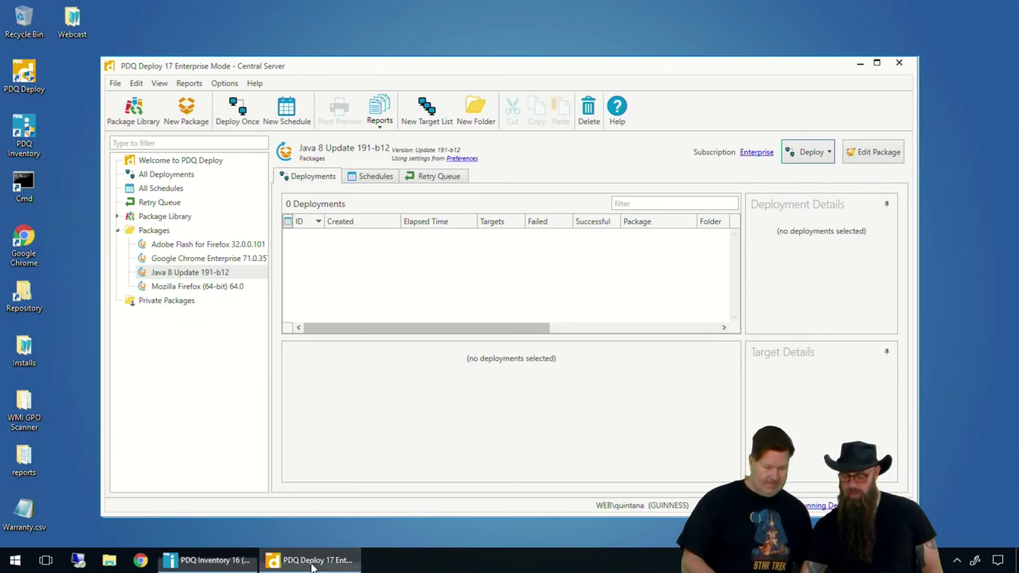
click(255, 84)
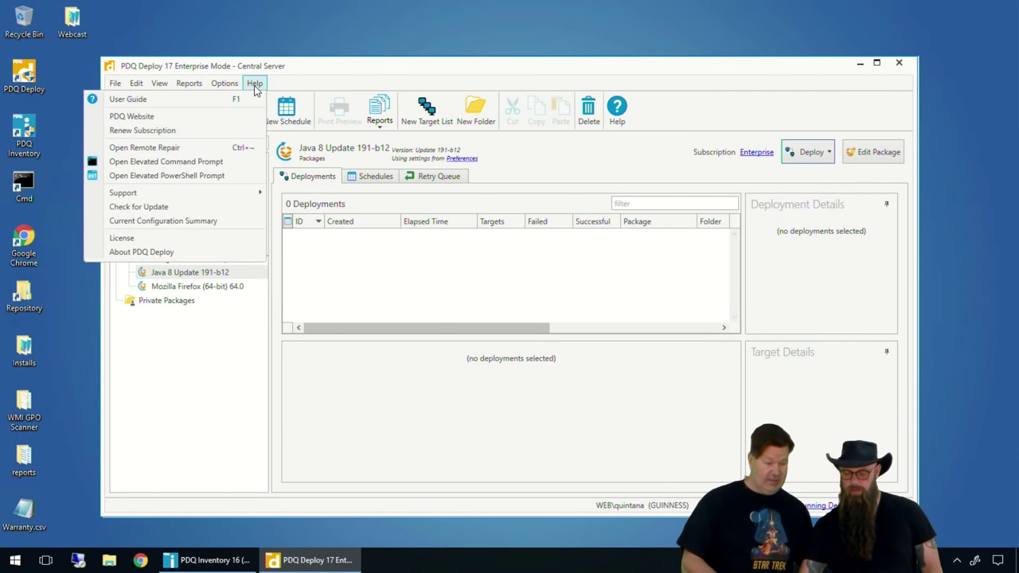
click(213, 176)
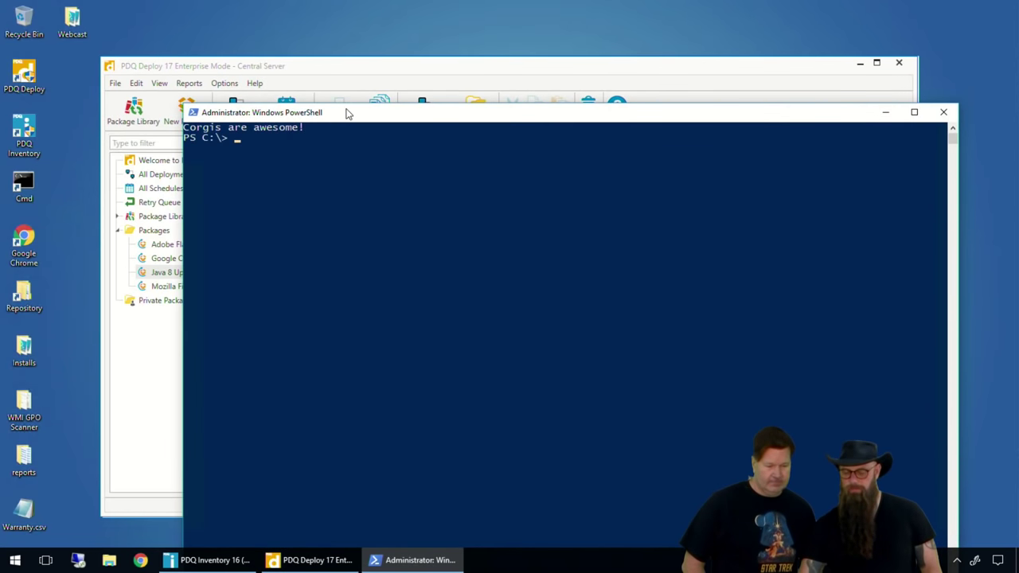
drag(344, 118, 326, 55)
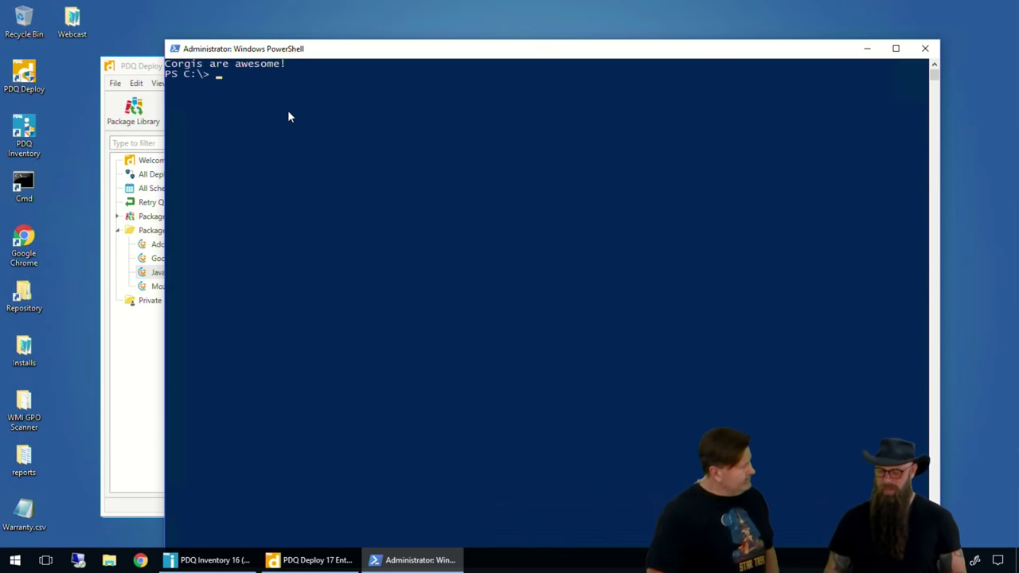
click(925, 48)
Step: Open an elevated command prompt from PDQ Deploy, run pdqdeploy to list its available commands, and close the prompt
click(255, 84)
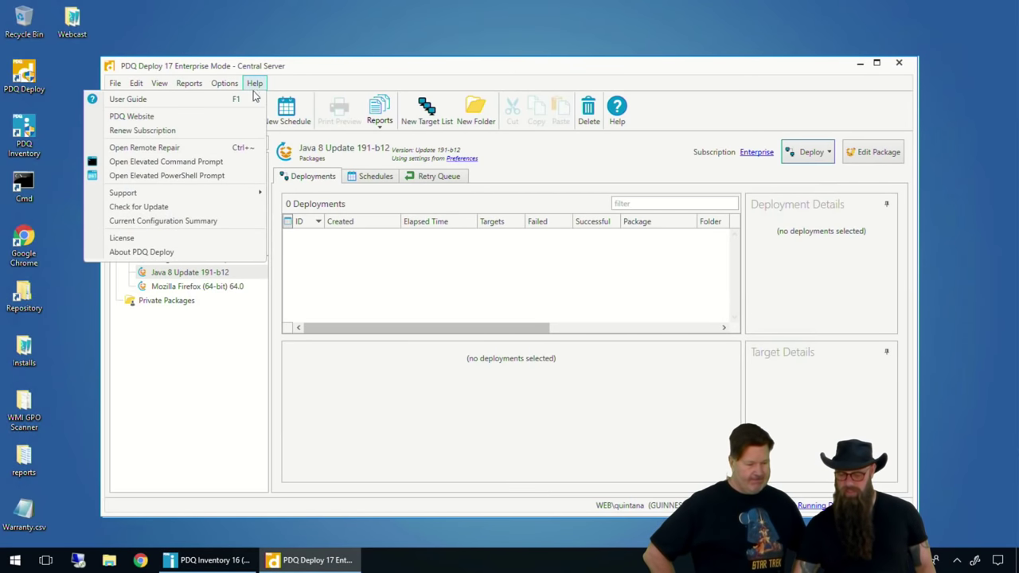
click(223, 161)
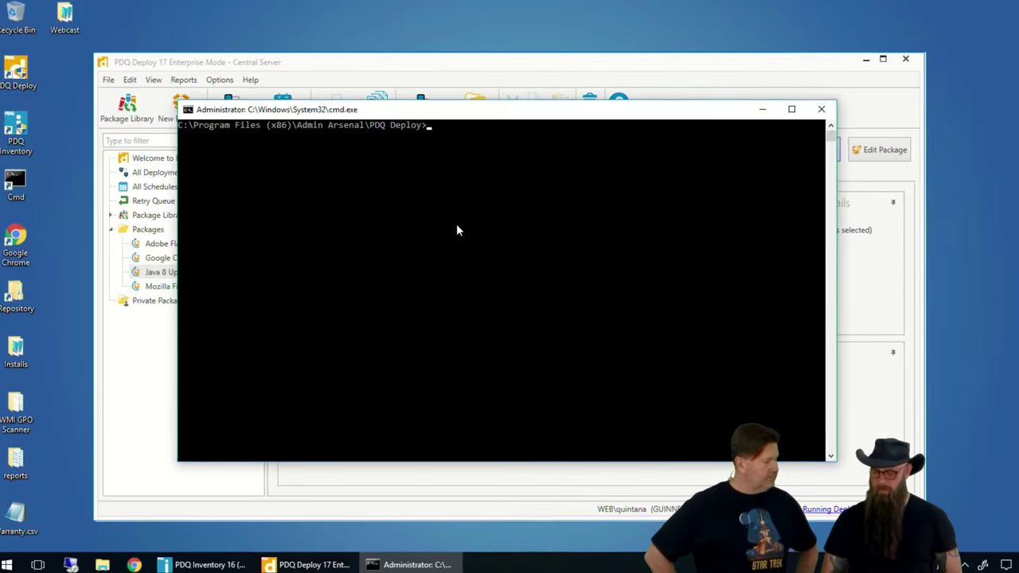
text(pdqde)
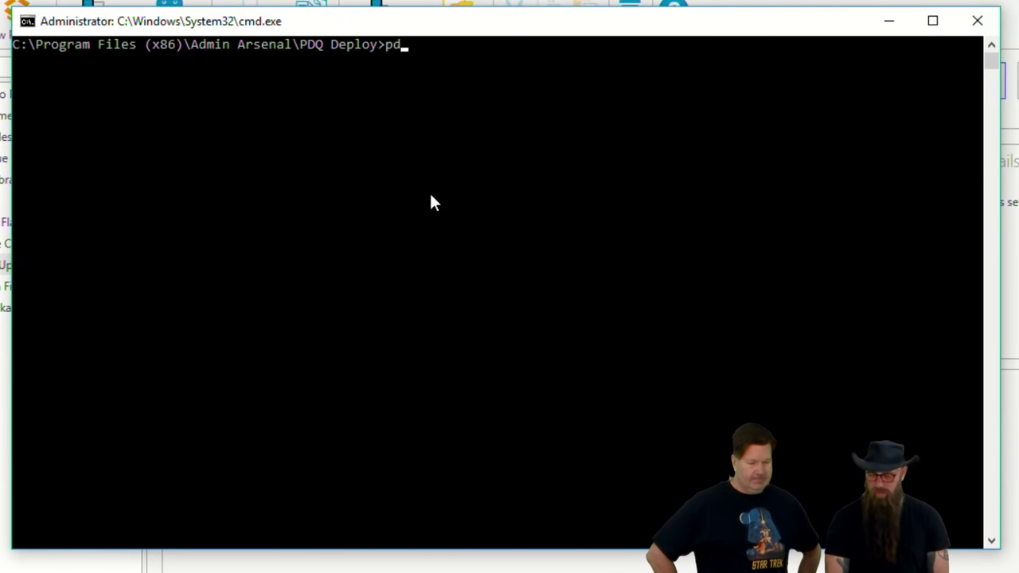
text(ploy)
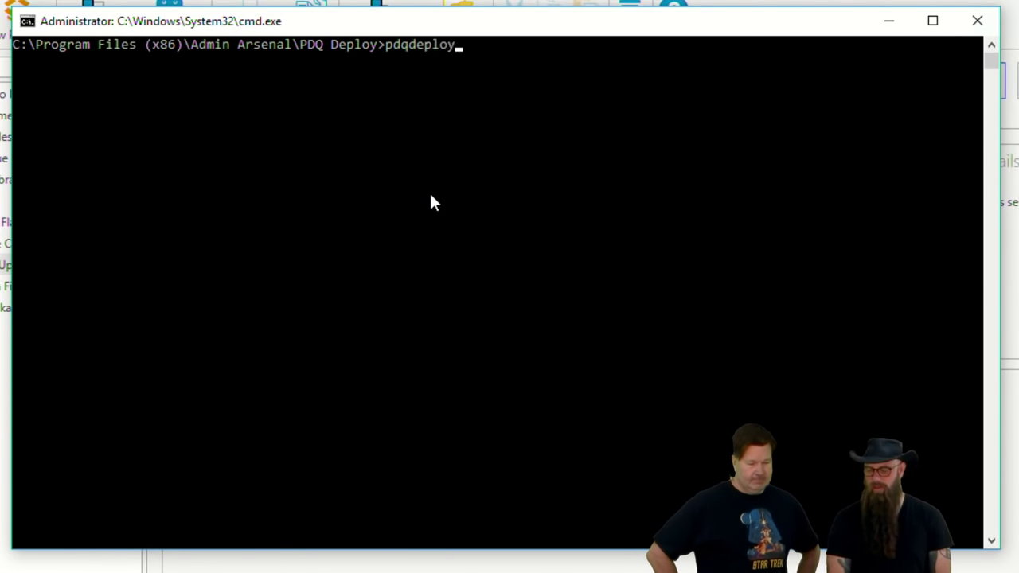
key(Return)
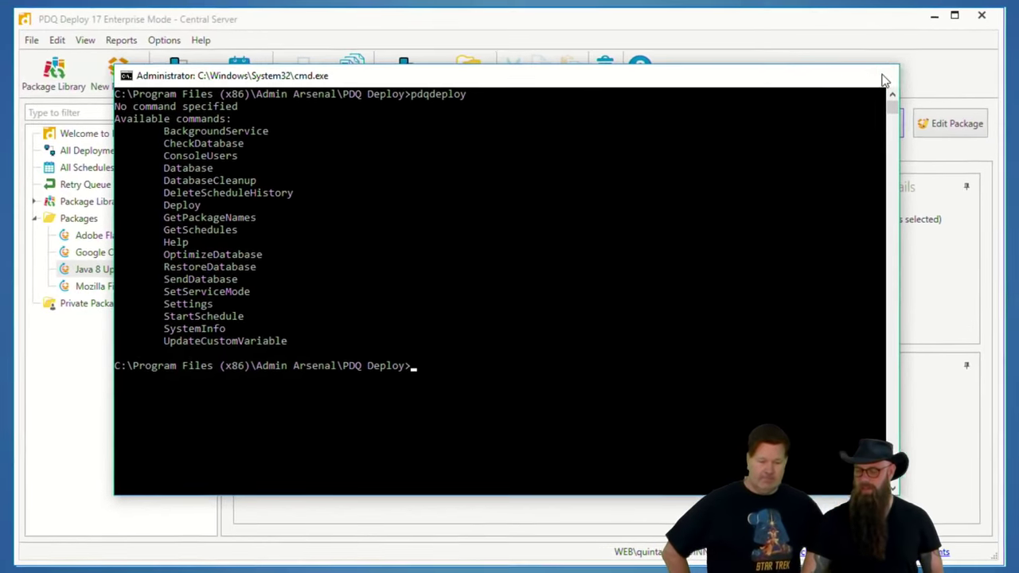
click(957, 31)
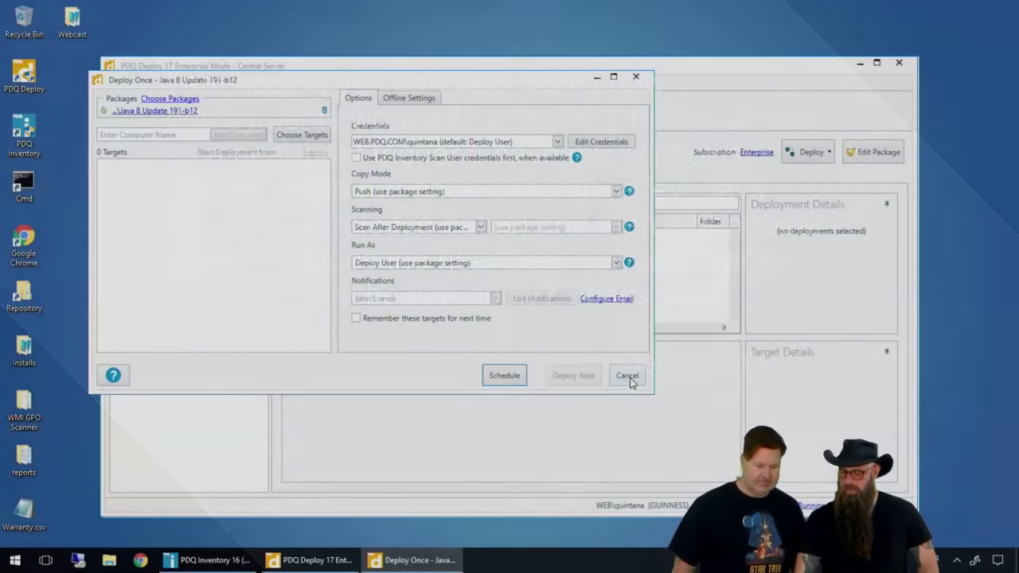
Step: Cancel the Deploy Once window and start a new schedule for the Java 8 Update 191-b12 package
click(628, 375)
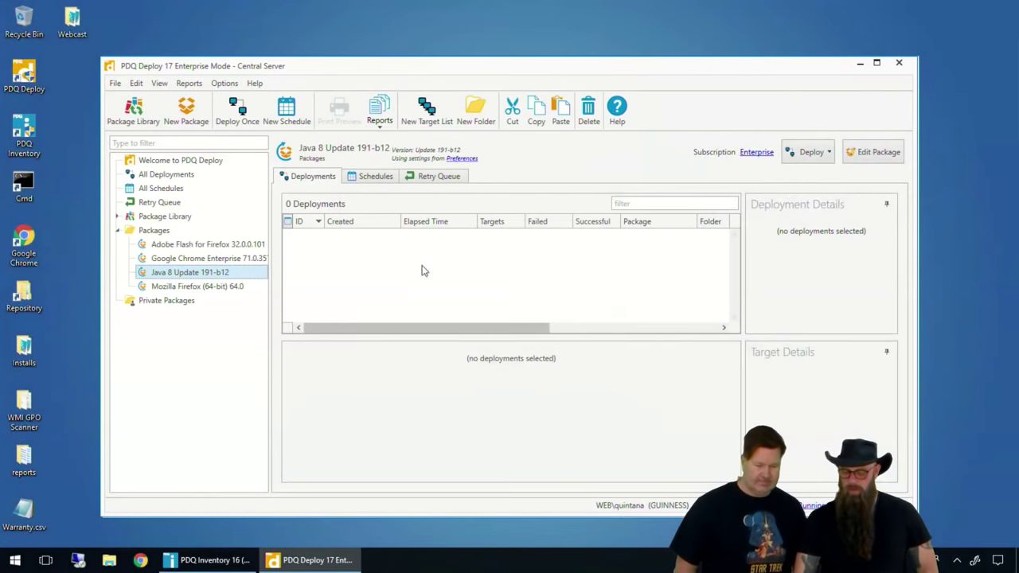
click(820, 156)
click(791, 188)
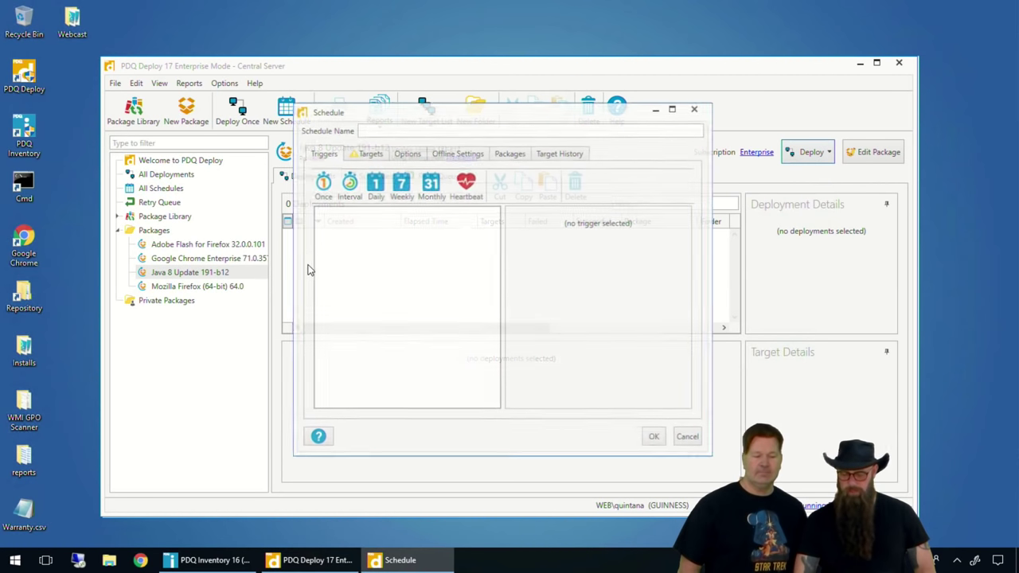
Step: Add a monthly trigger set to 11:00 PM and a heartbeat trigger to the schedule
click(421, 185)
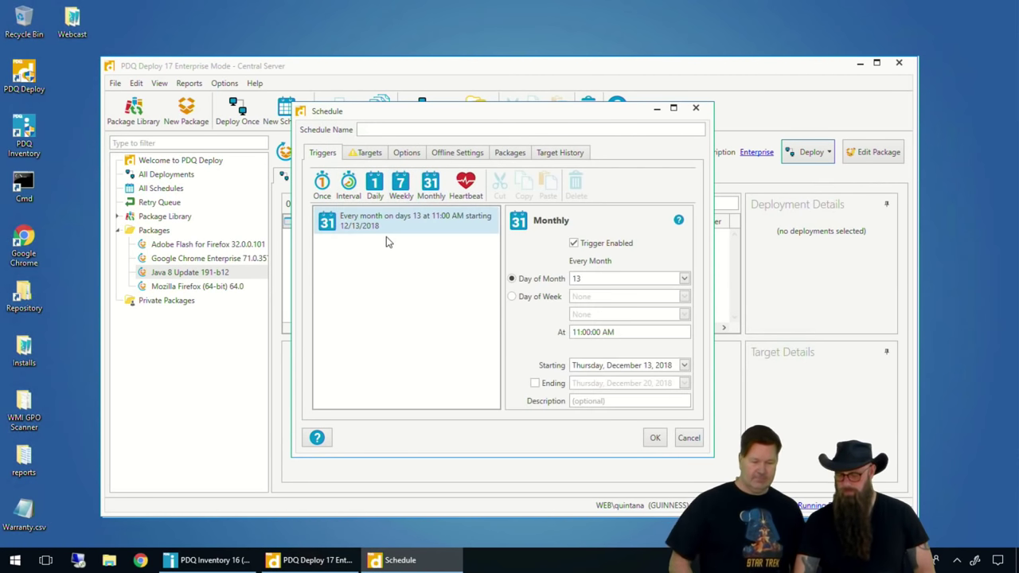
click(602, 332)
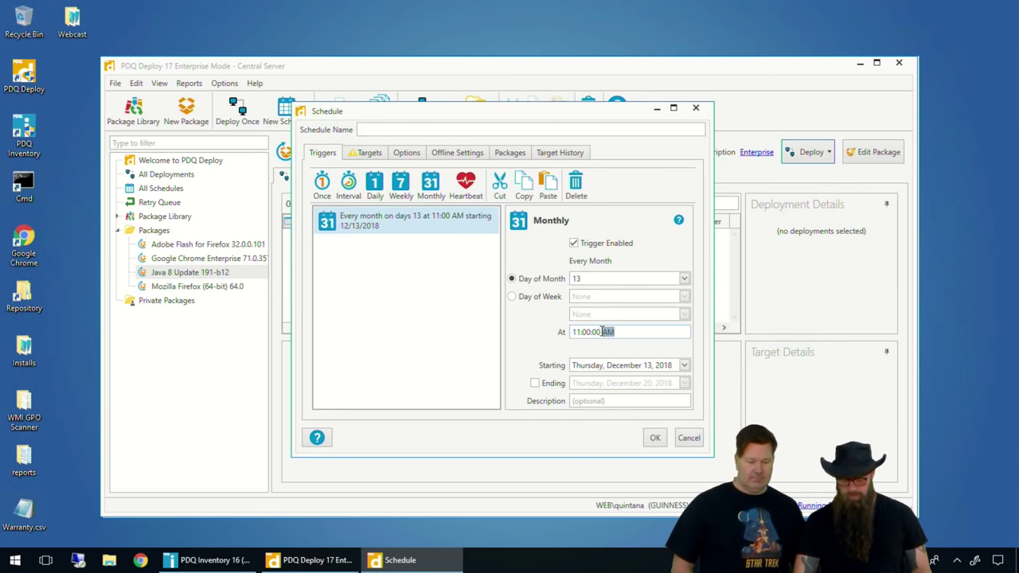
key(p)
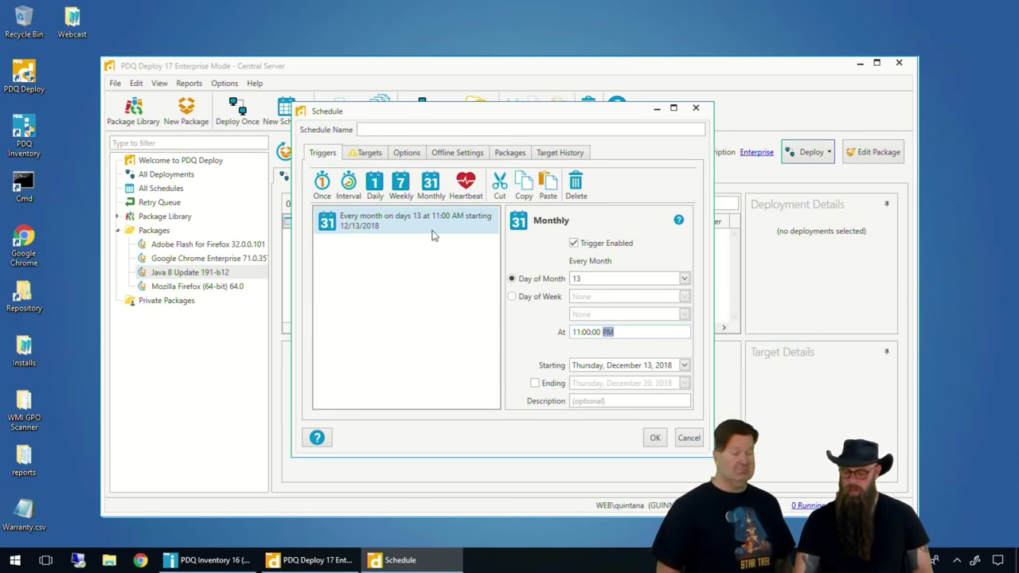
click(466, 185)
click(450, 217)
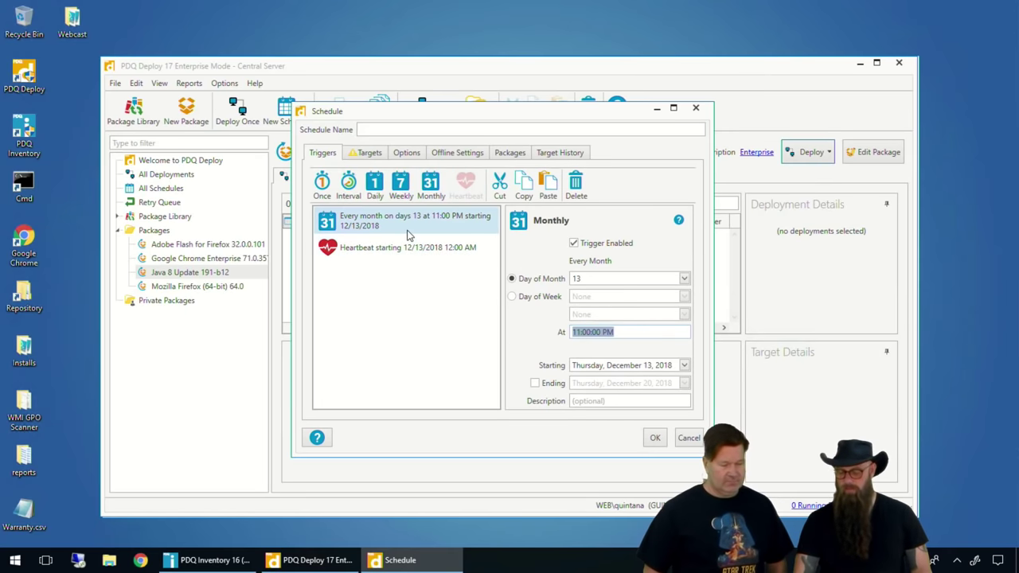
Step: Set the monthly trigger to start December 27, 2018 and the heartbeat trigger to start December 28, 2018, and cancel the schedule
click(684, 366)
click(679, 466)
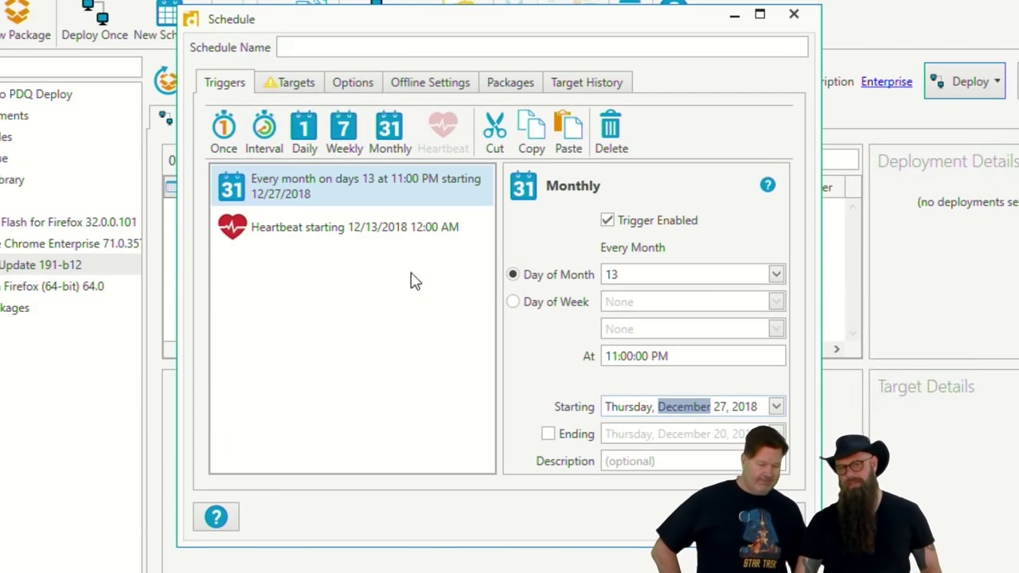
click(314, 227)
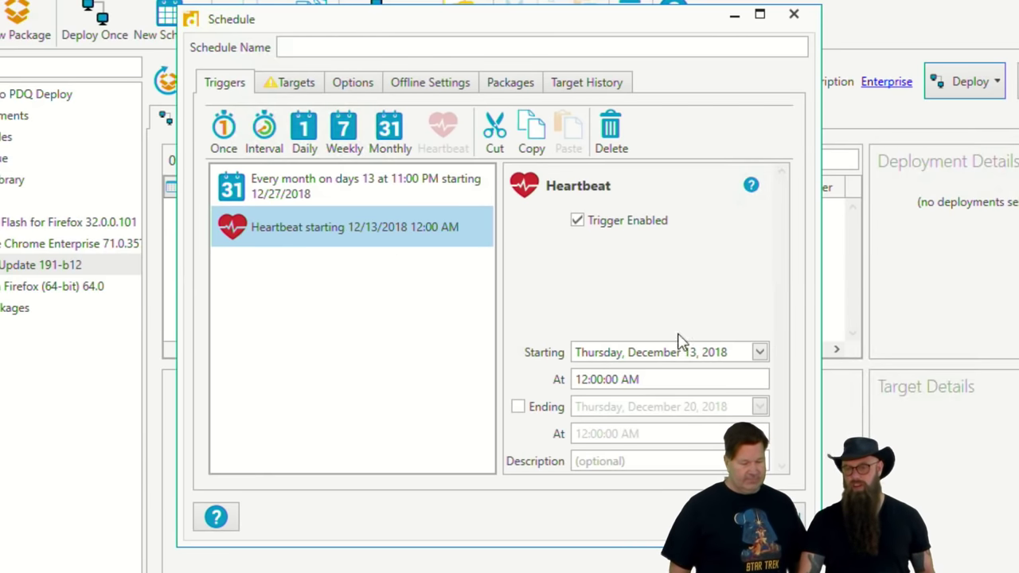
click(759, 353)
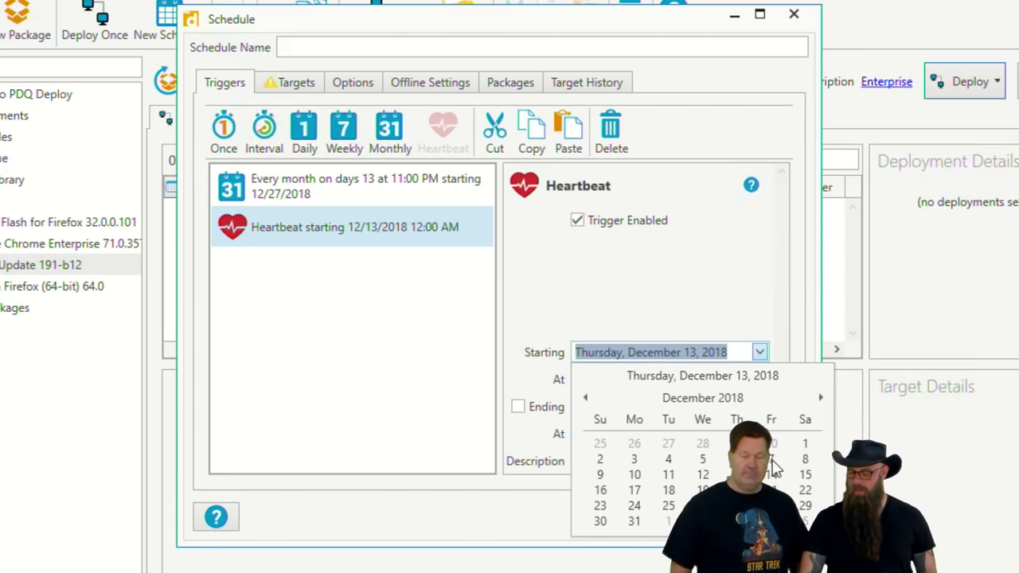
click(771, 506)
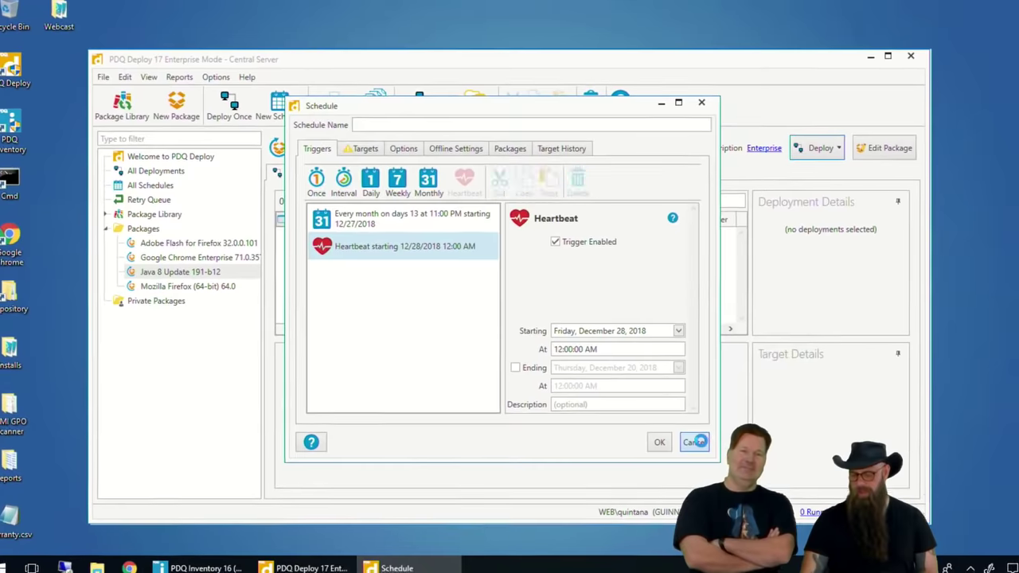
click(726, 469)
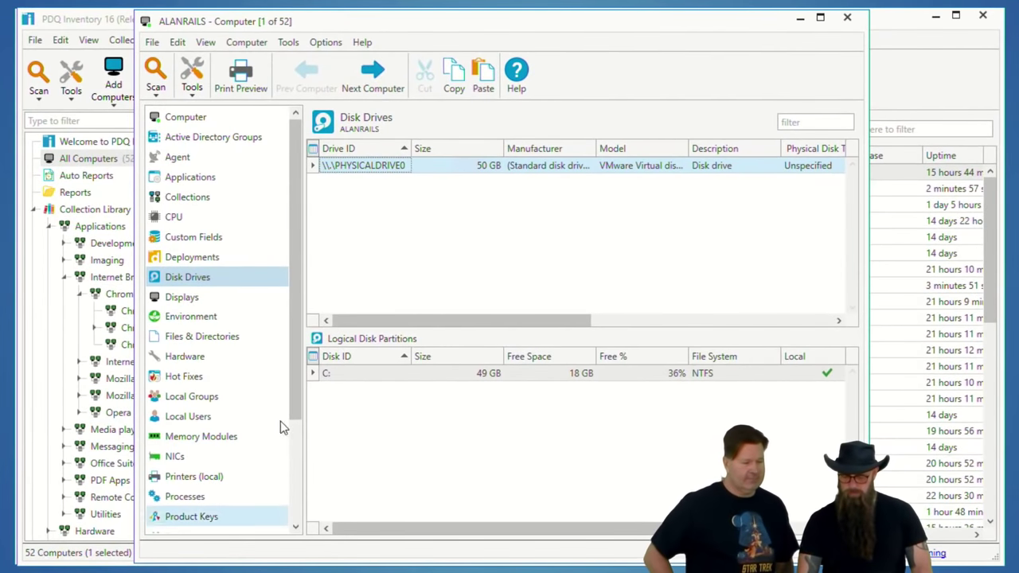
Step: Open the column editor for ALANRAILS' Logical Disk Partitions table and review its hidden BitLocker columns
click(314, 358)
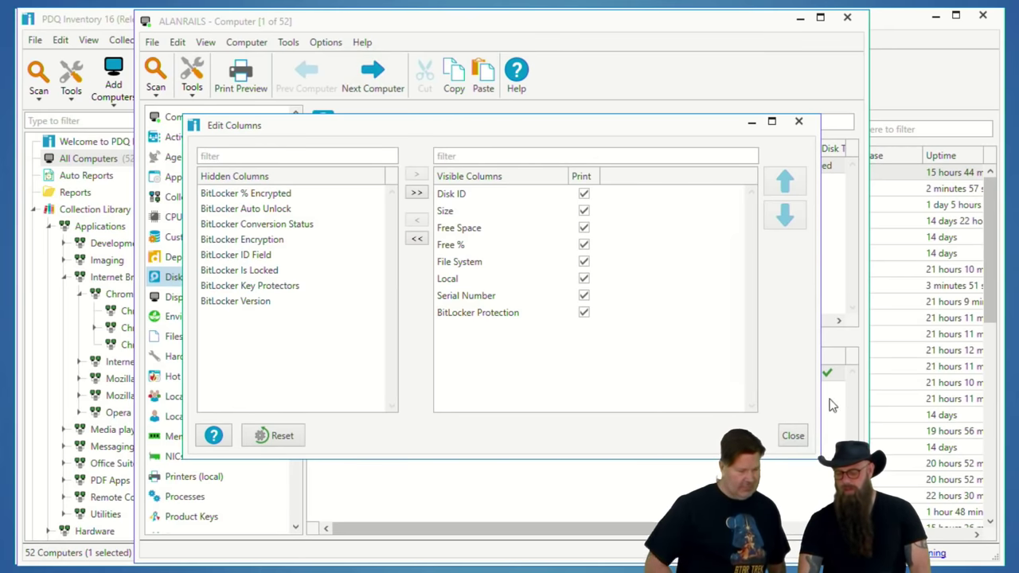
click(792, 435)
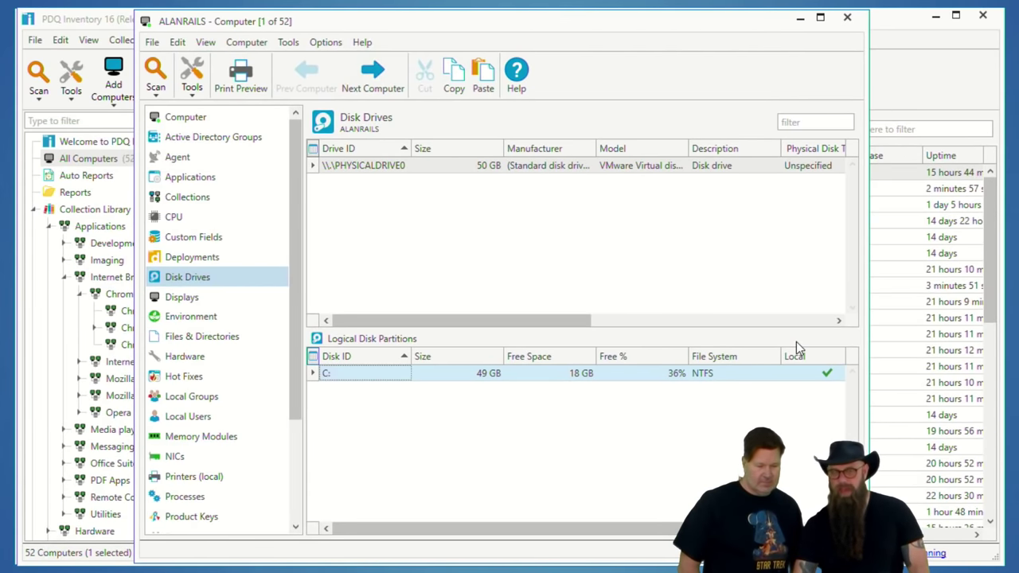
click(597, 236)
click(552, 444)
click(205, 42)
click(156, 162)
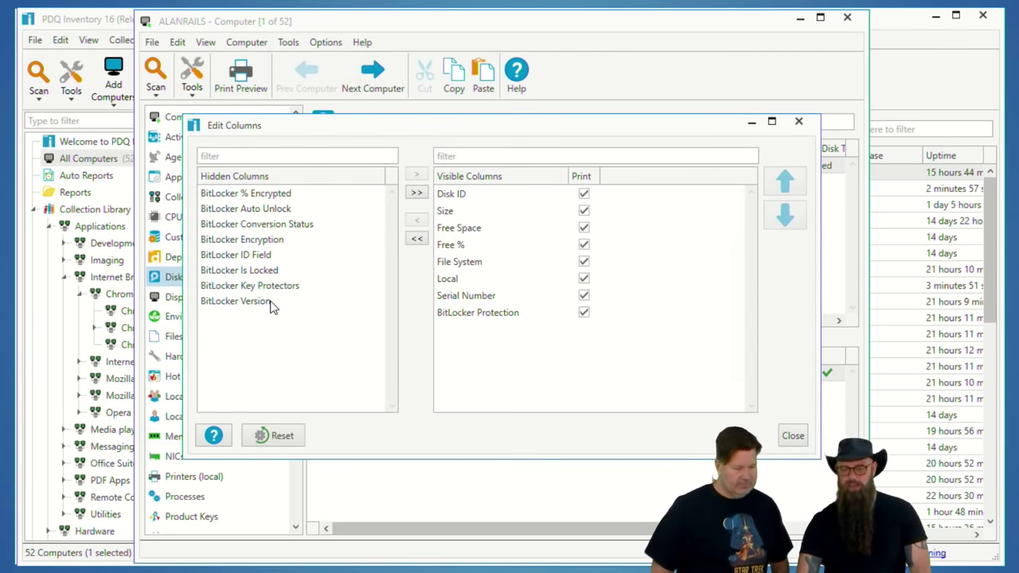
Step: Try hiding all the Logical Disk Partitions columns, and reset the column selection to its defaults
click(417, 193)
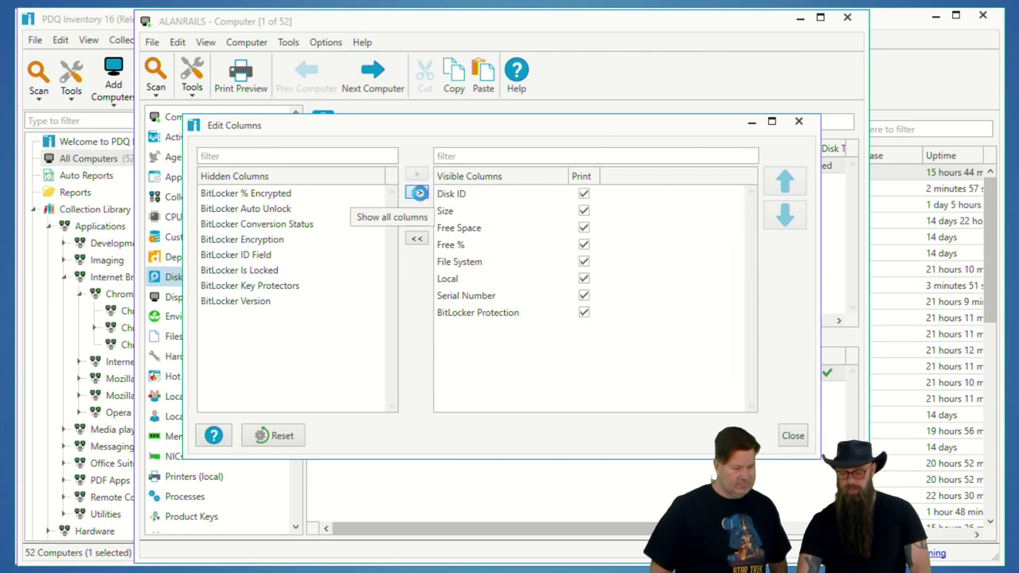
click(416, 238)
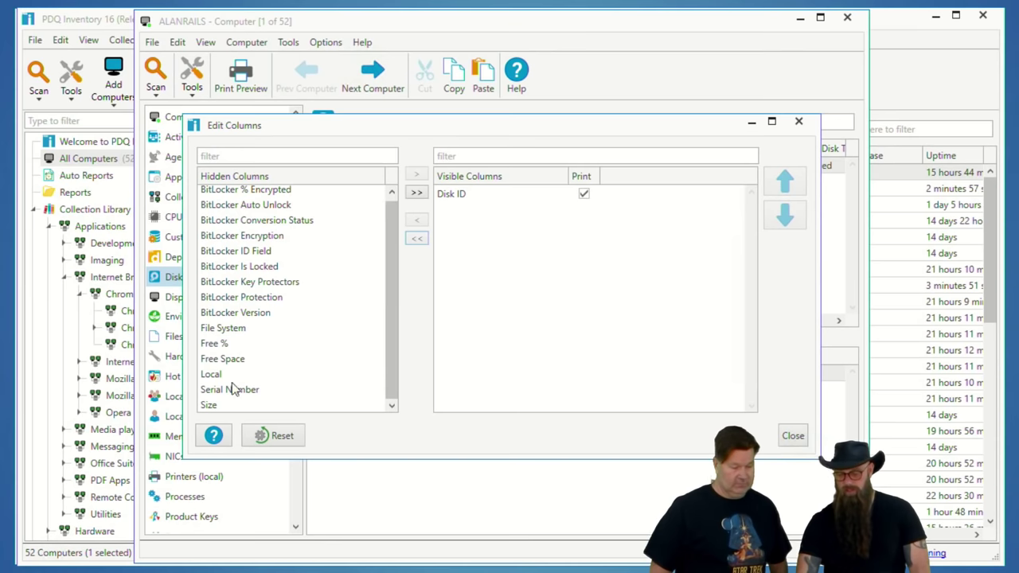
click(271, 436)
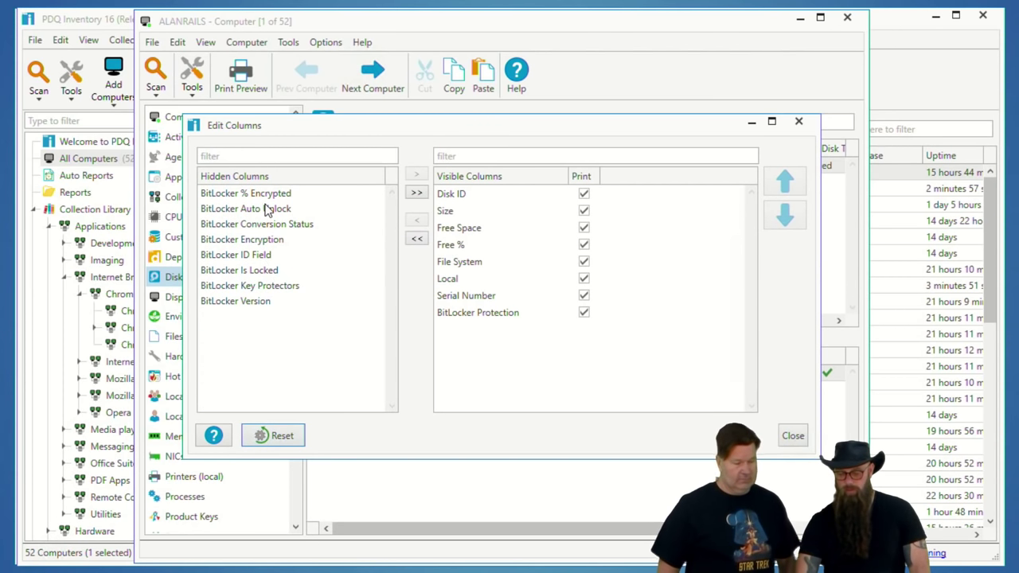
Step: Show the BitLocker Encryption, BitLocker Is Locked and BitLocker Version columns in the Logical Disk Partitions table
click(256, 242)
click(417, 174)
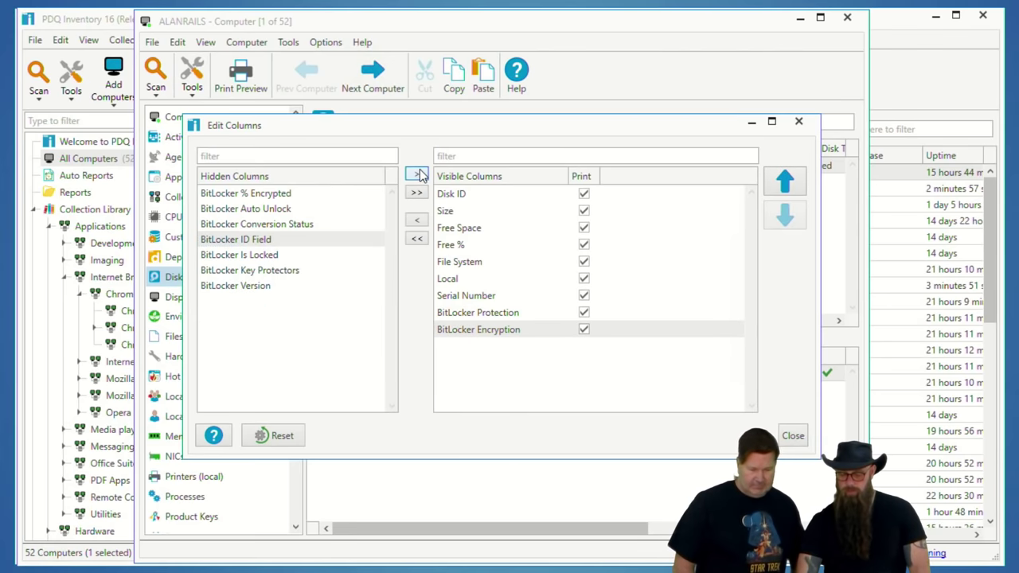
click(264, 255)
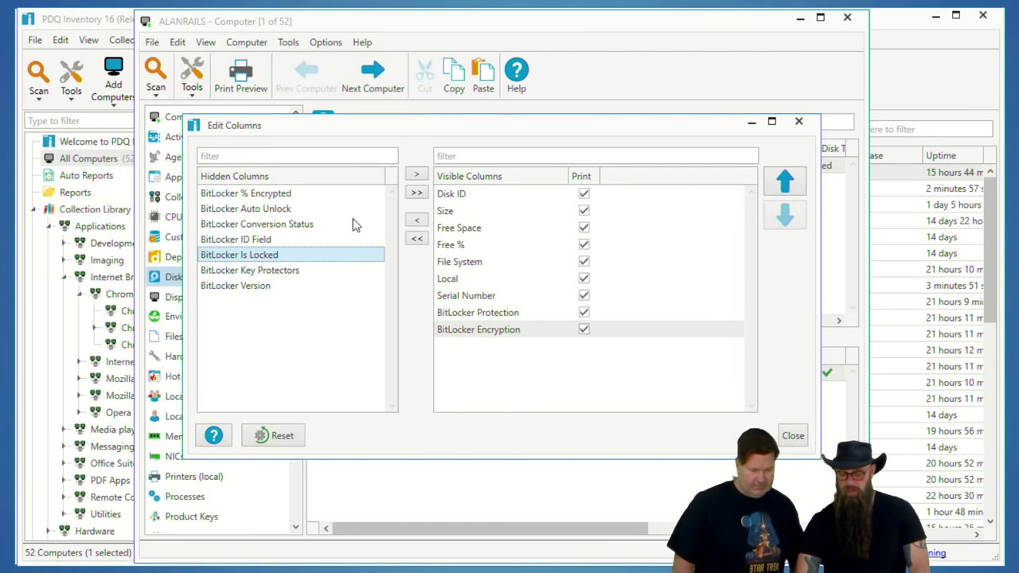
click(417, 175)
click(251, 270)
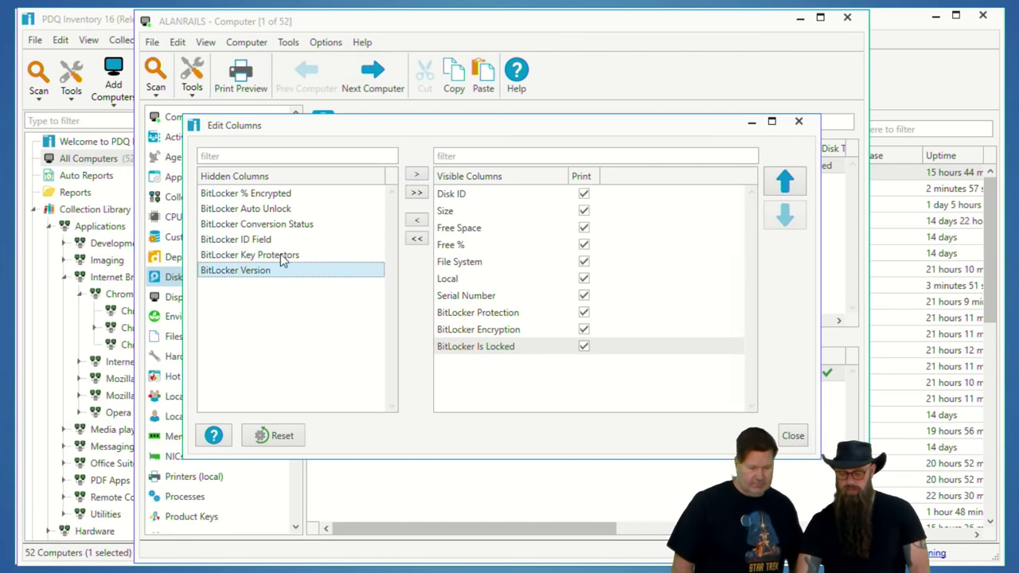
click(416, 175)
click(792, 436)
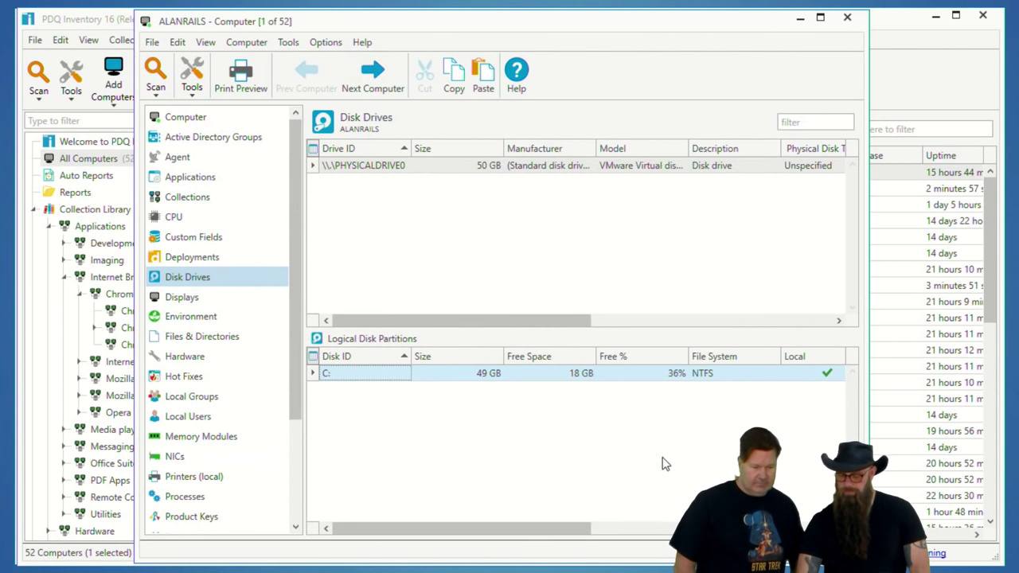
Step: Look through the BitLocker columns for the C: partition and close the ALANRAILS computer window
drag(471, 531, 740, 519)
drag(767, 487, 393, 539)
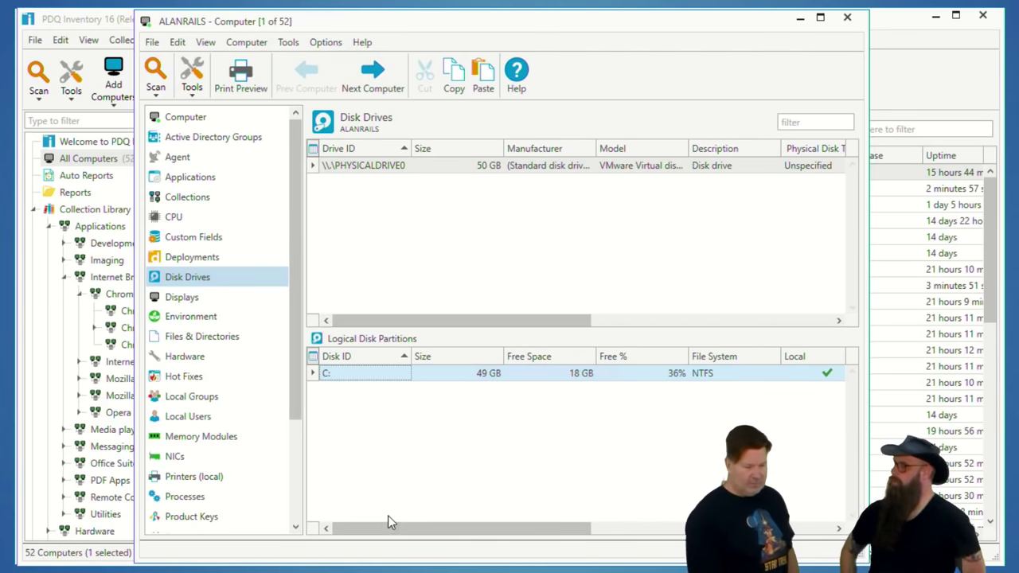
click(847, 17)
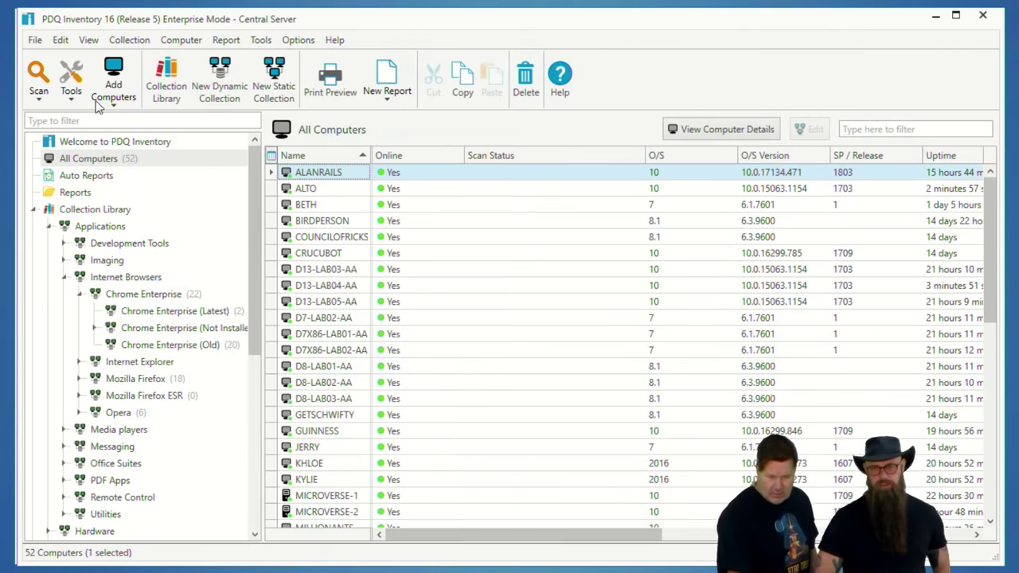
Step: Create a new basic report for all computers
click(227, 41)
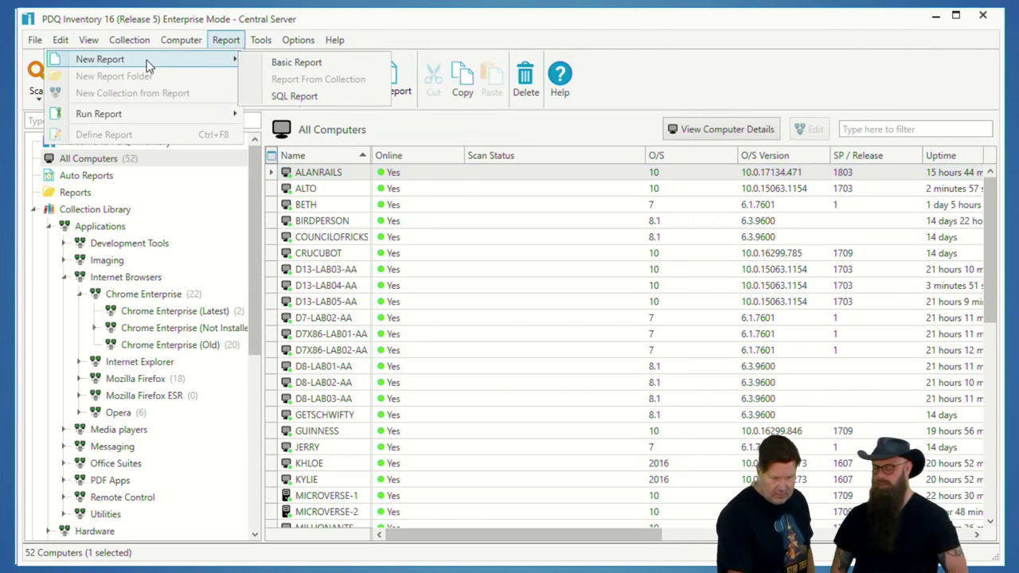
mouse_move(193, 59)
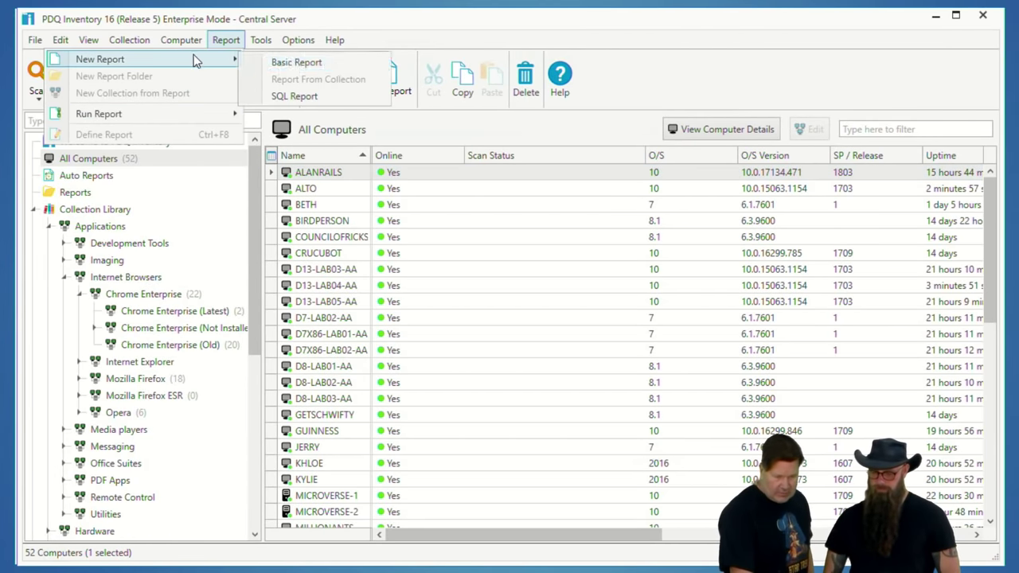
click(296, 62)
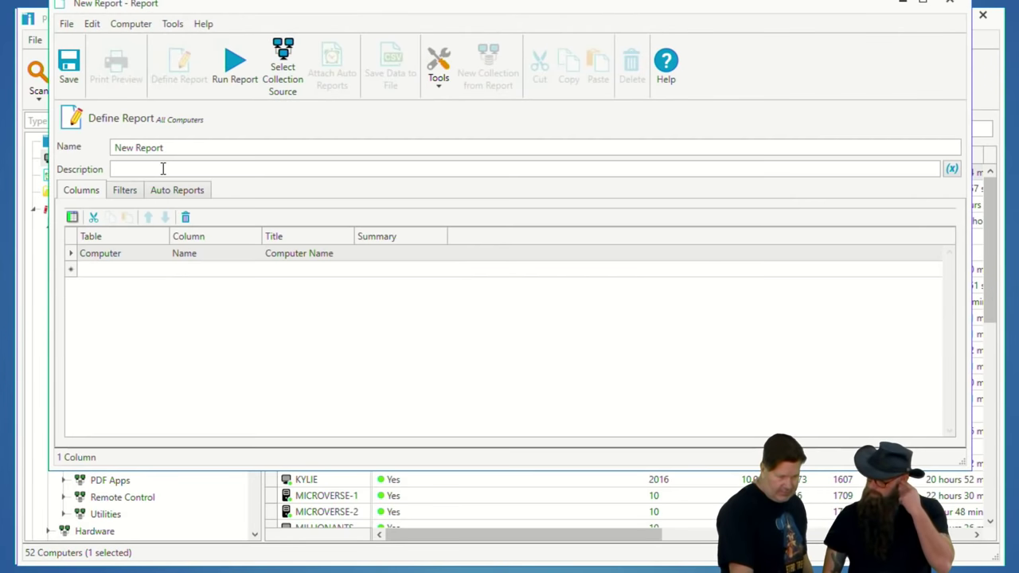
Step: Add a second column to the report, using the Logical Disk table and its BitLocker Encryption field
click(139, 270)
click(162, 270)
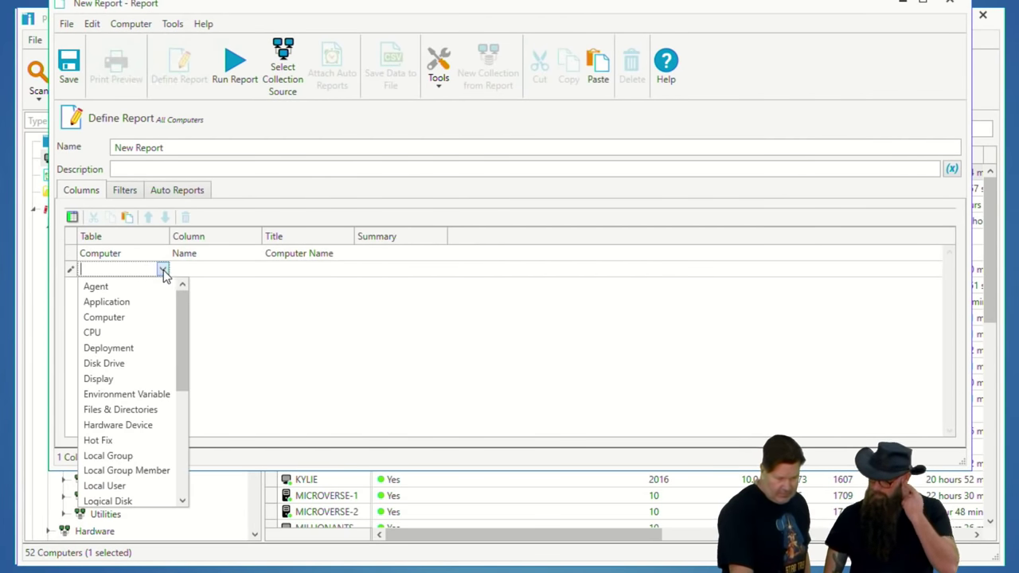
click(133, 370)
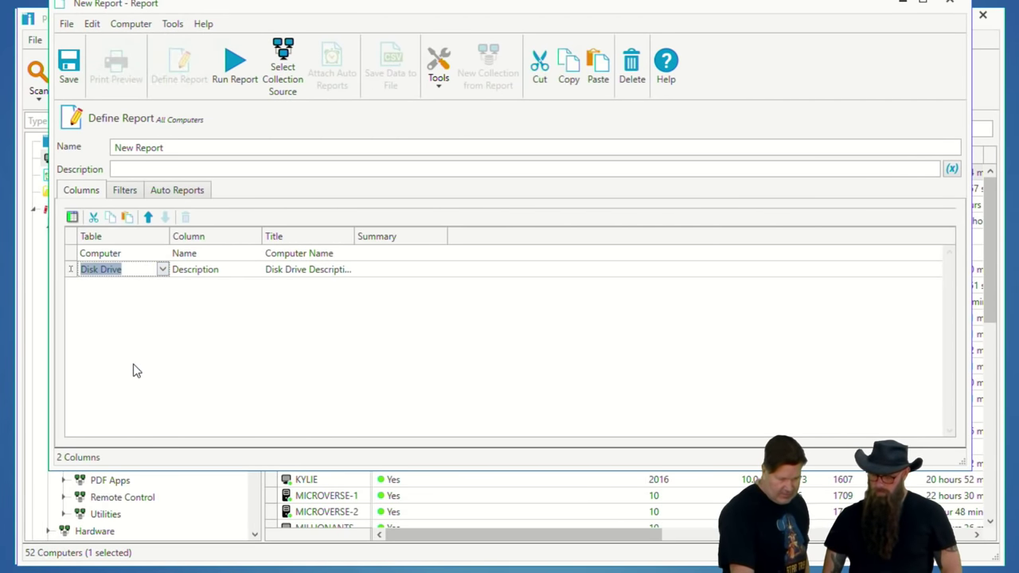
click(163, 271)
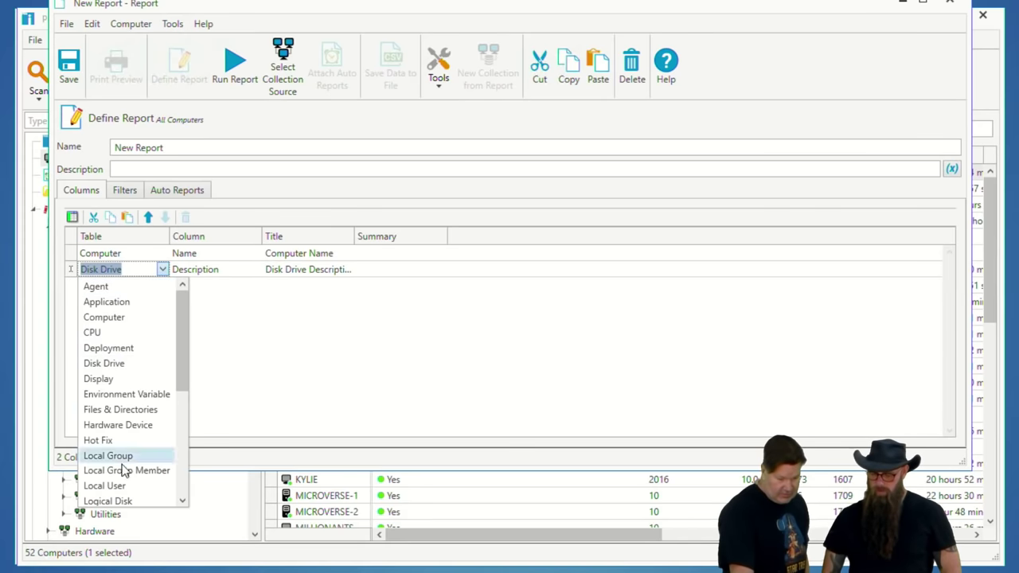
scroll(124, 434, down, 1)
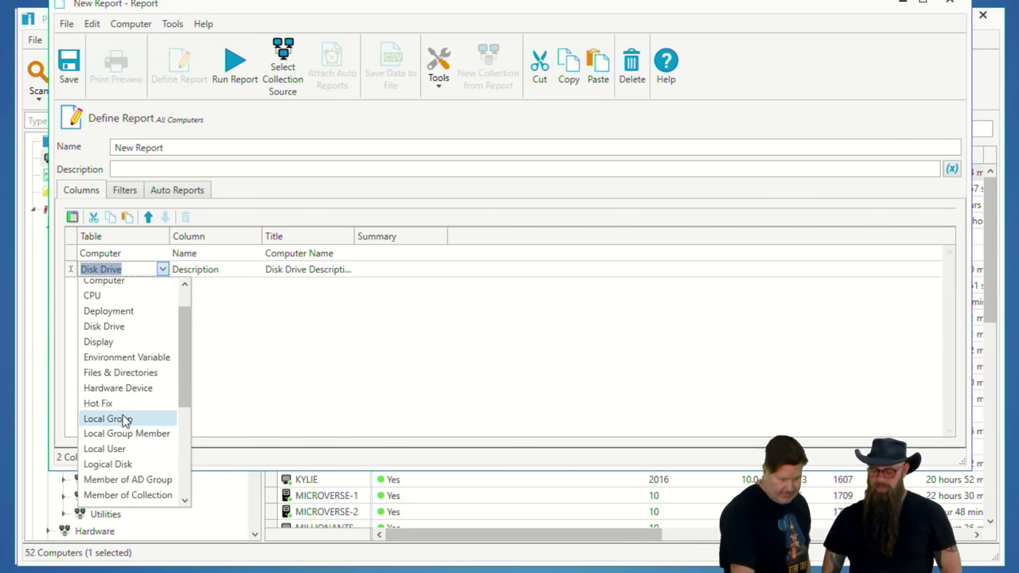
click(125, 463)
click(252, 273)
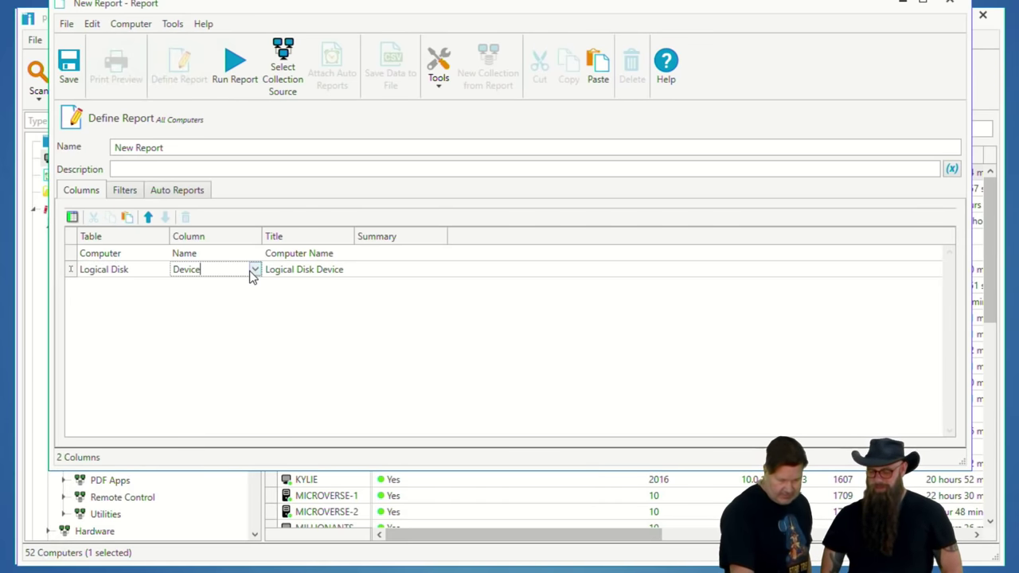
click(255, 271)
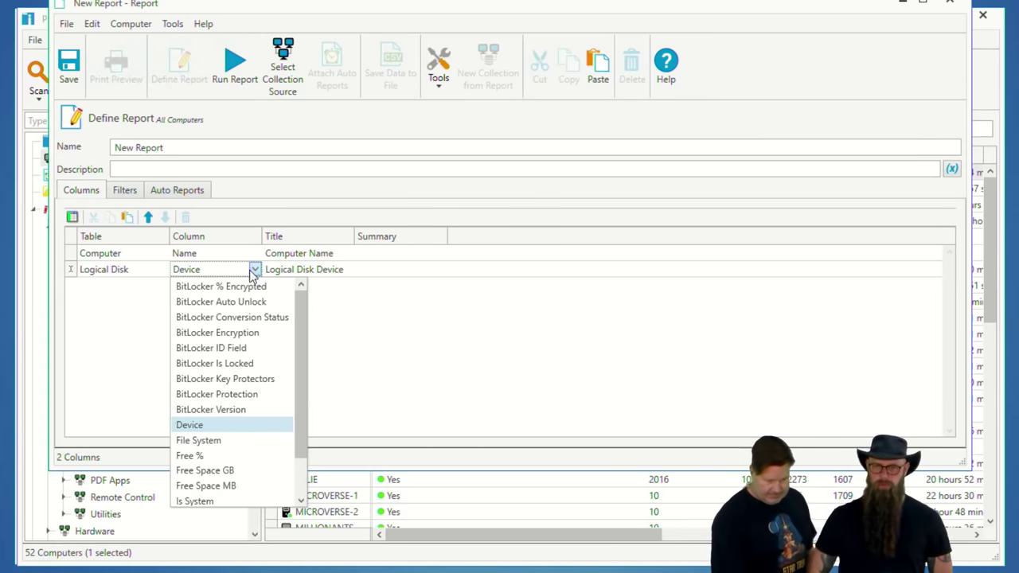
click(248, 331)
Step: Run the report, look through its BitLocker encryption results, and close it without saving
click(235, 79)
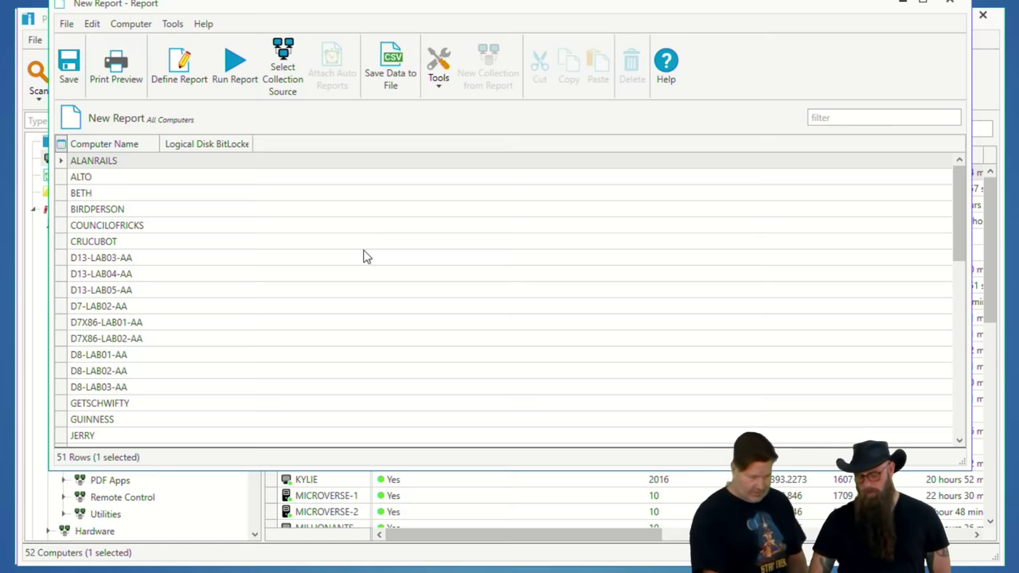
scroll(300, 197, down, 10)
scroll(300, 197, up, 5)
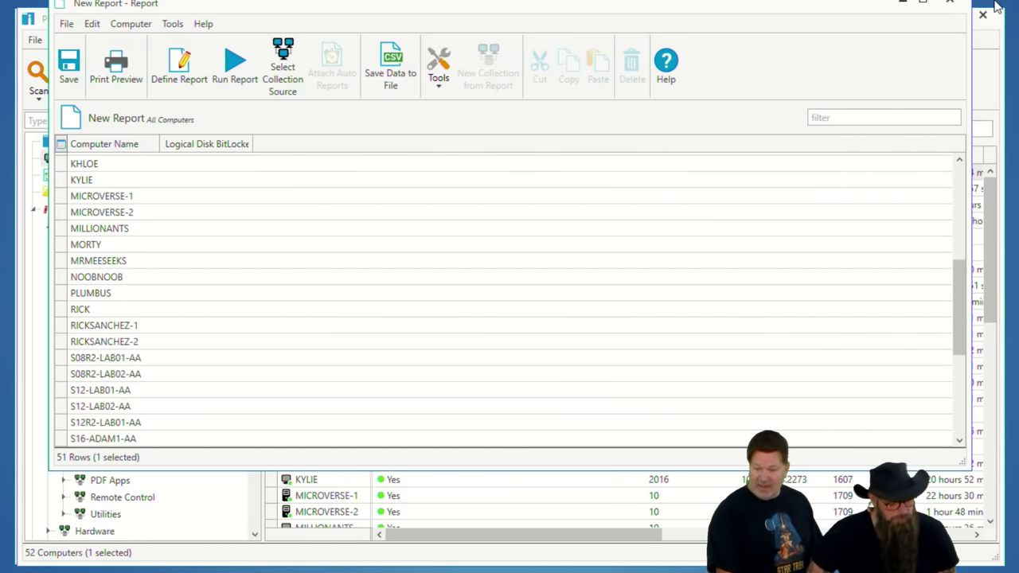
click(948, 3)
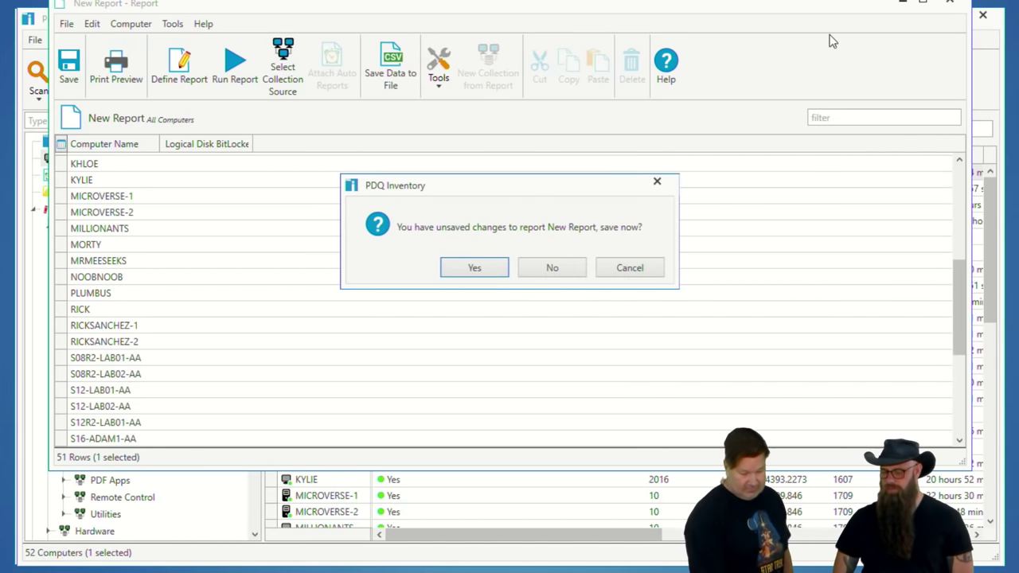
click(537, 265)
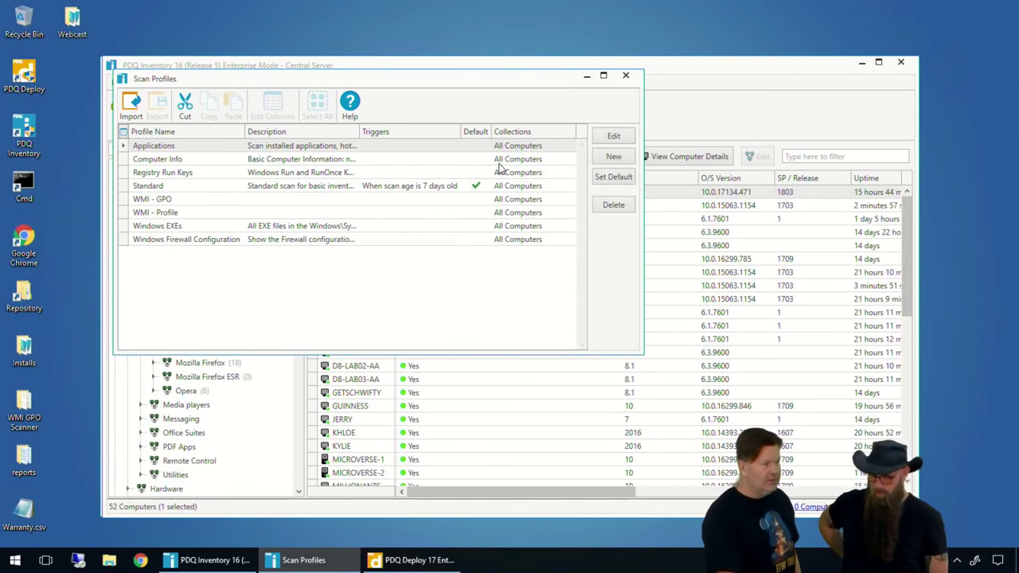
Step: Create a new scan profile named LicensedWin
click(606, 158)
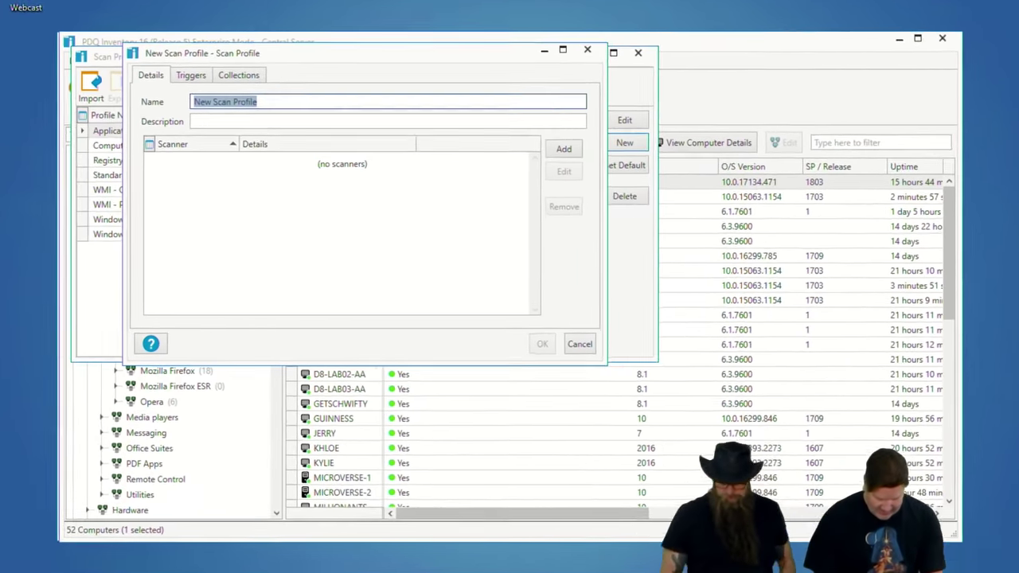
text(Li)
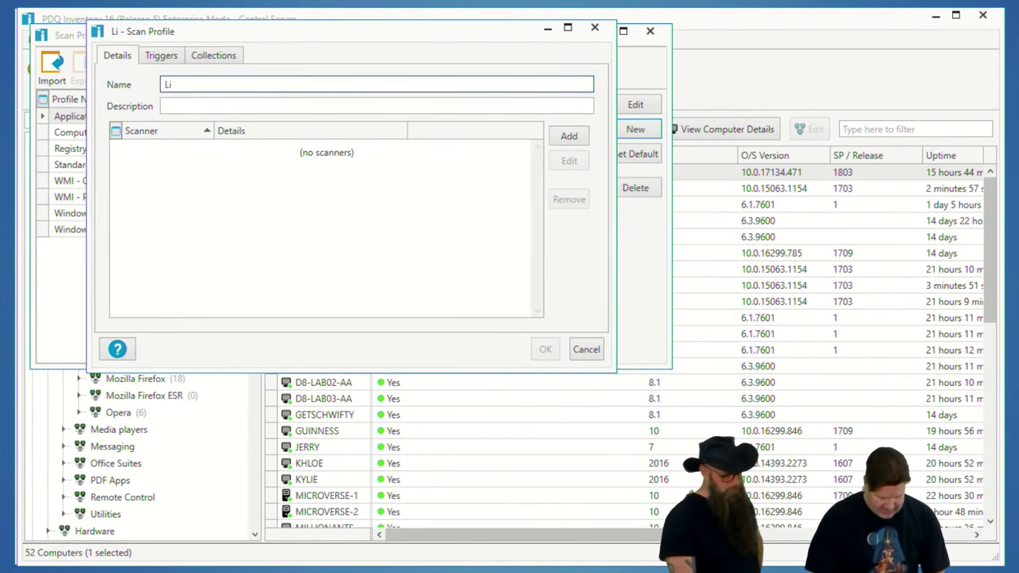
text(censedWin)
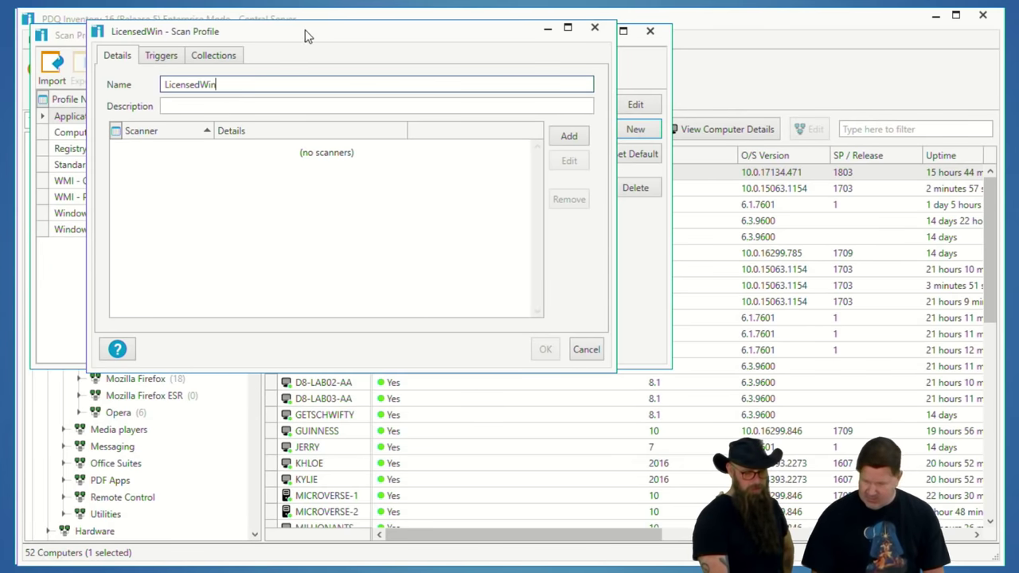
drag(305, 29, 400, 100)
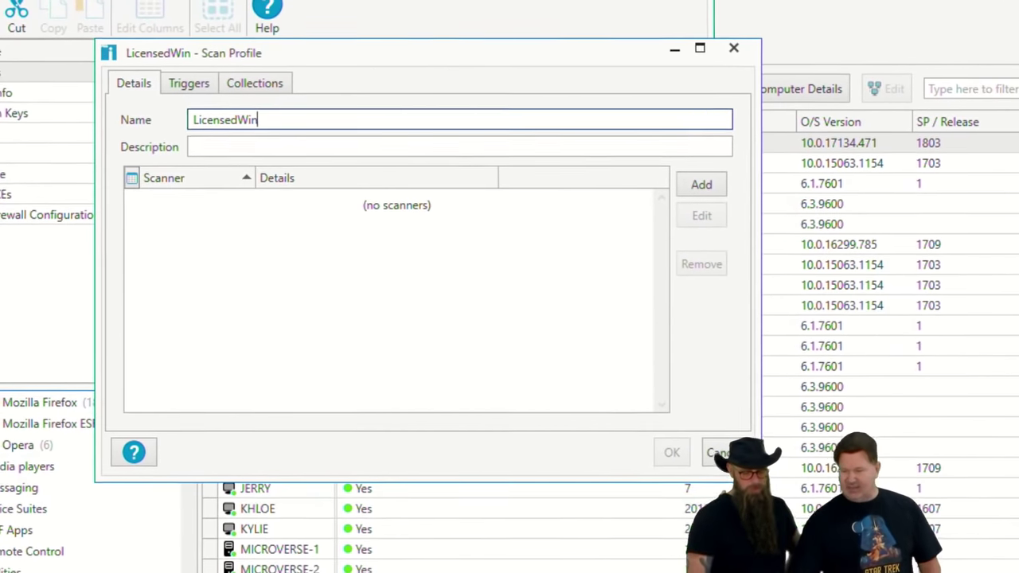
Step: Add a WMI scanner to the profile, launch WMI Explorer from it and connect to the computer GUINNESS
click(693, 184)
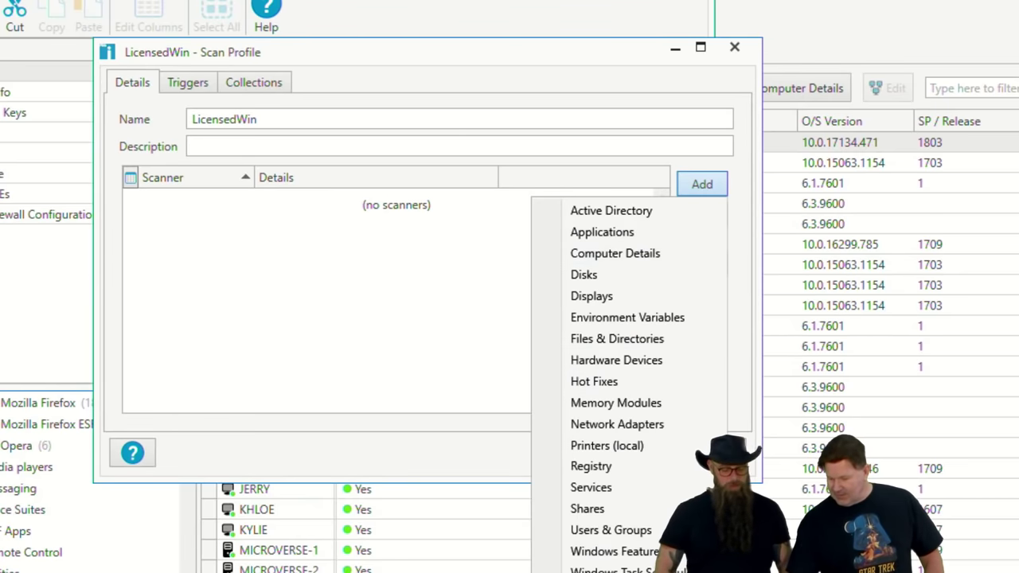
click(604, 572)
click(364, 333)
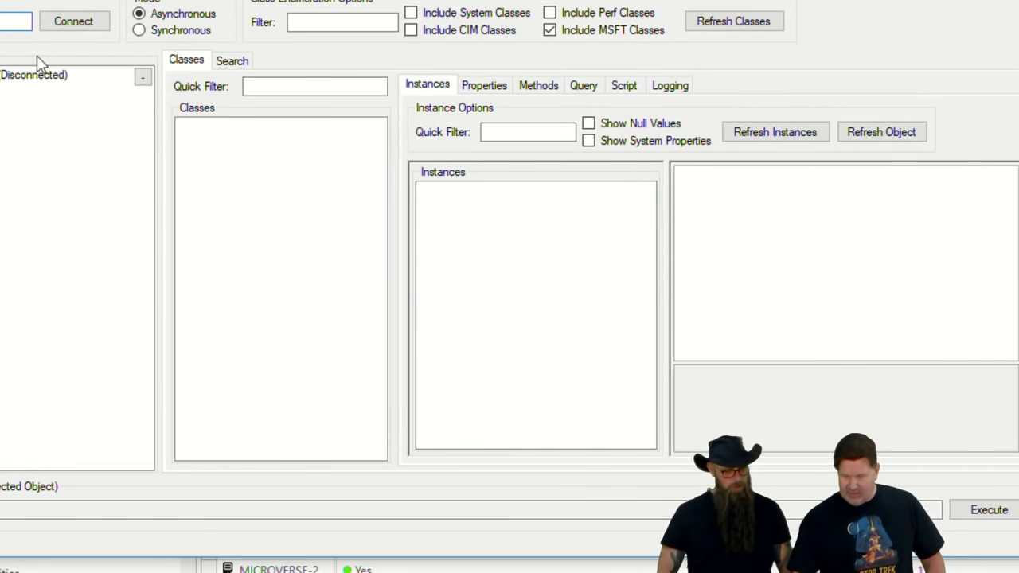
click(77, 19)
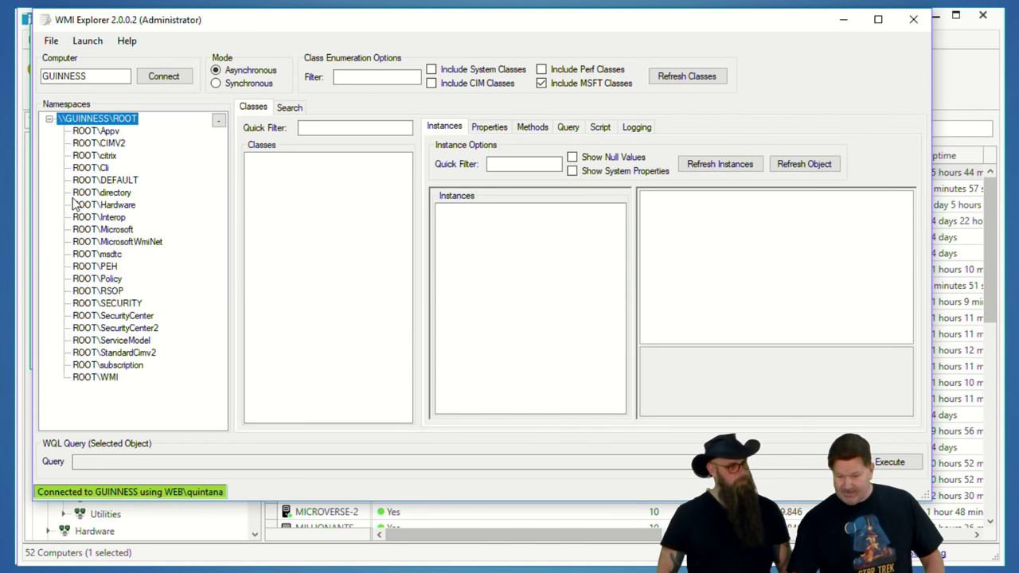
Step: Filter the ROOT\CIMV2 classes by "soft" and enumerate the instances of SoftwareLicensingProduct
click(99, 144)
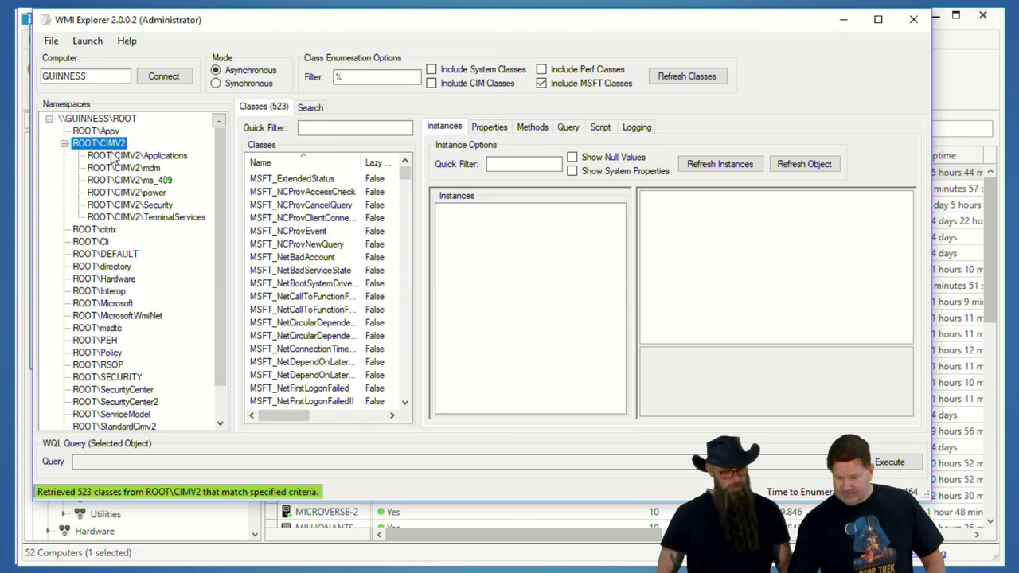
scroll(334, 255, down, 20)
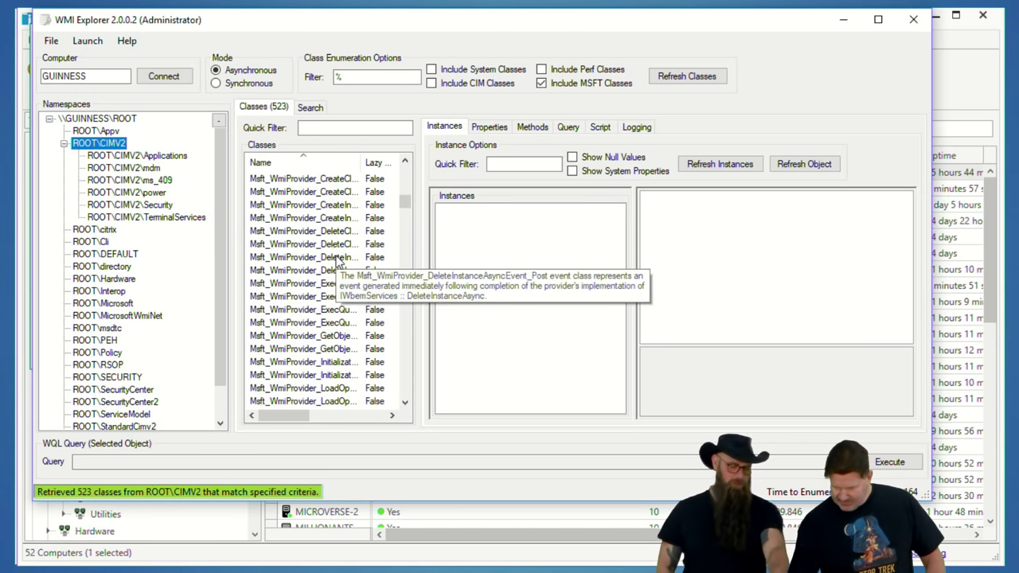
click(328, 128)
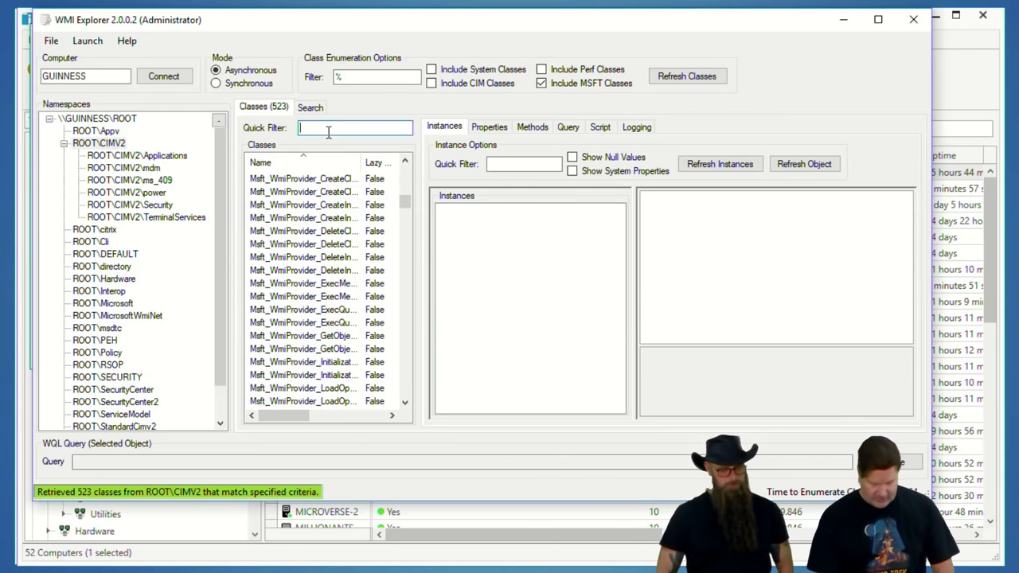
text(soft)
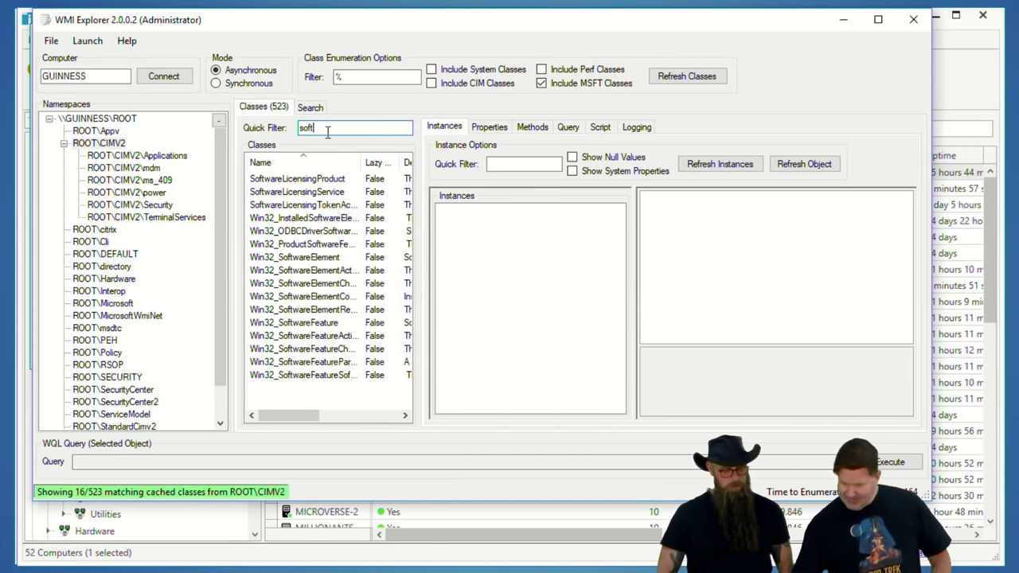
click(315, 182)
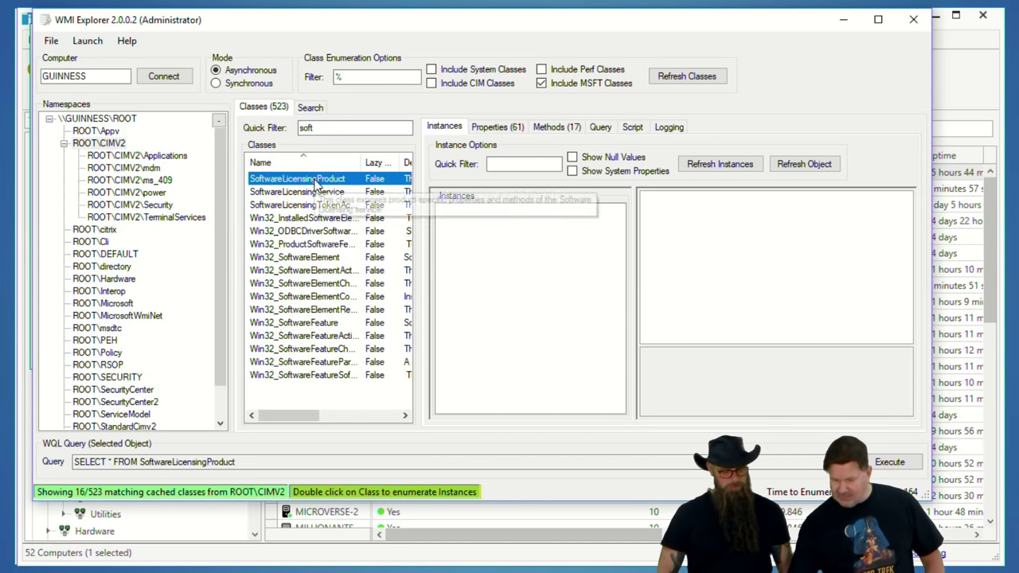
double_click(315, 181)
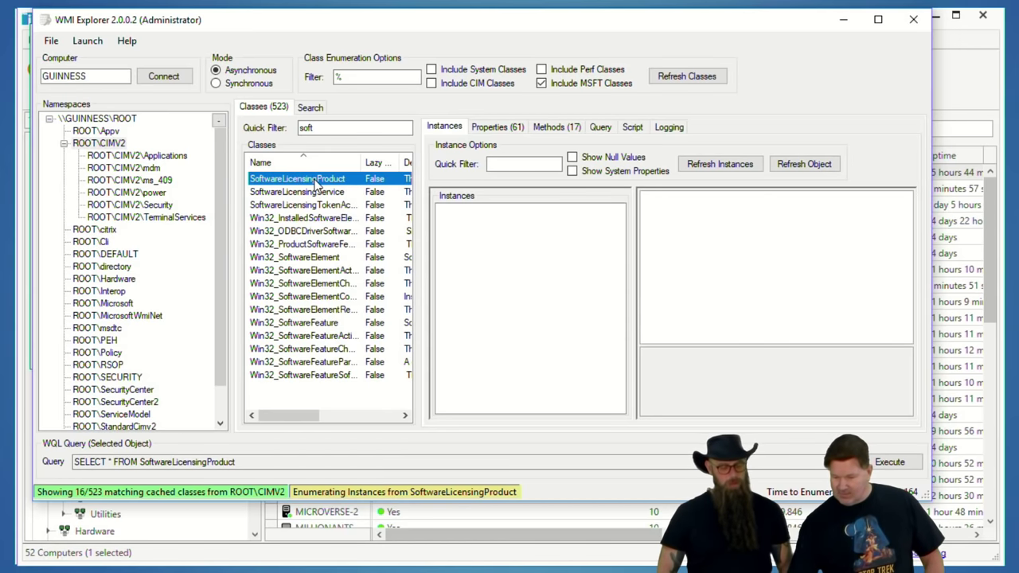
double_click(315, 181)
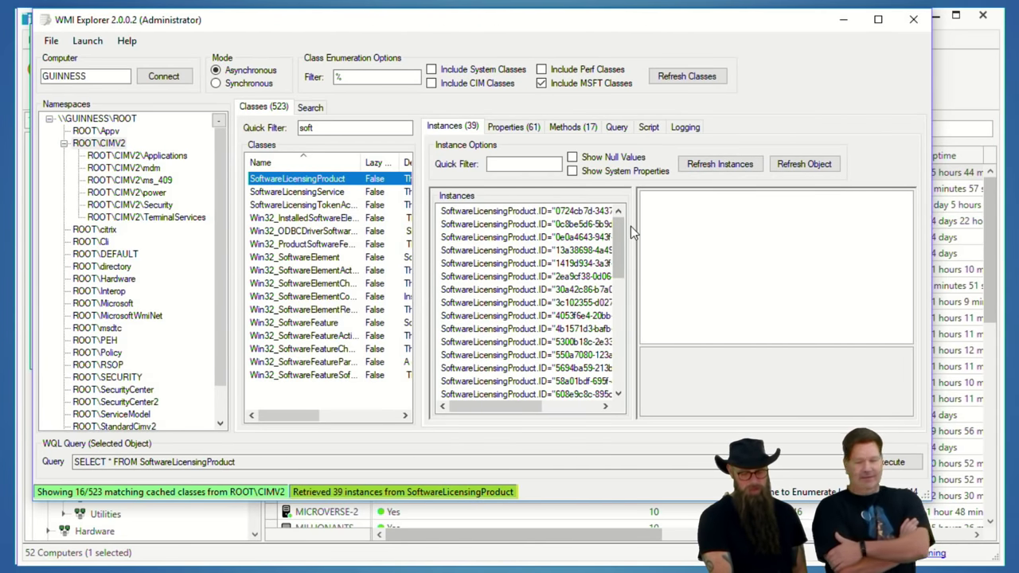
Step: Widen the instance list and examine the license properties of the first three SoftwareLicensingProduct instances
drag(634, 216, 697, 226)
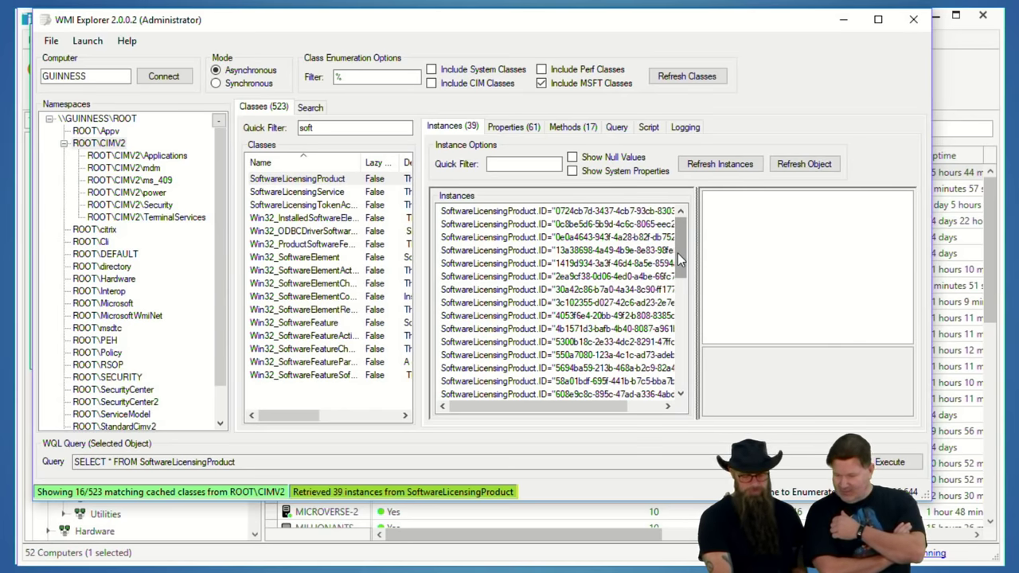
mouse_move(678, 253)
mouse_down()
mouse_move(681, 382)
mouse_move(677, 241)
mouse_up()
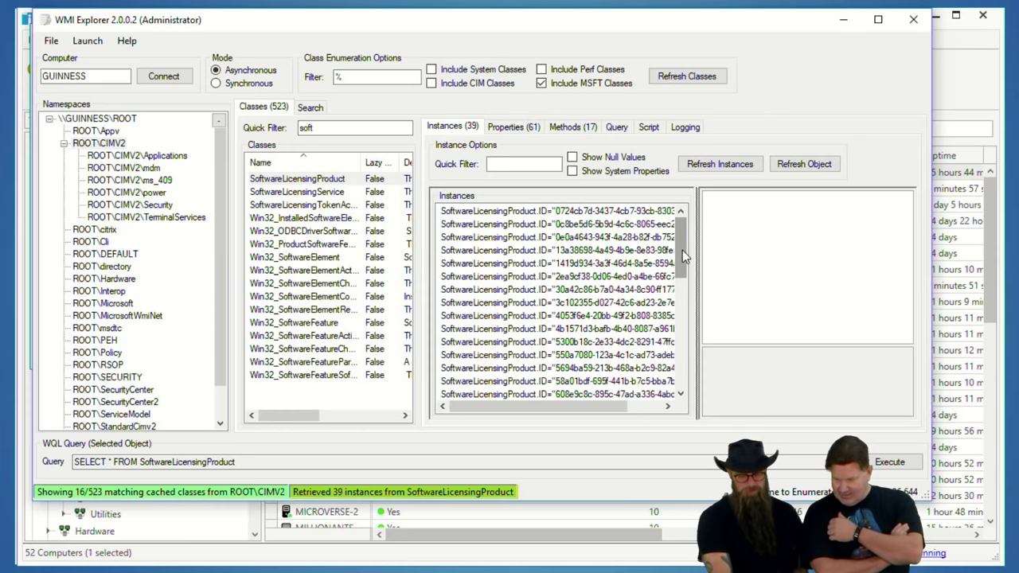
click(625, 212)
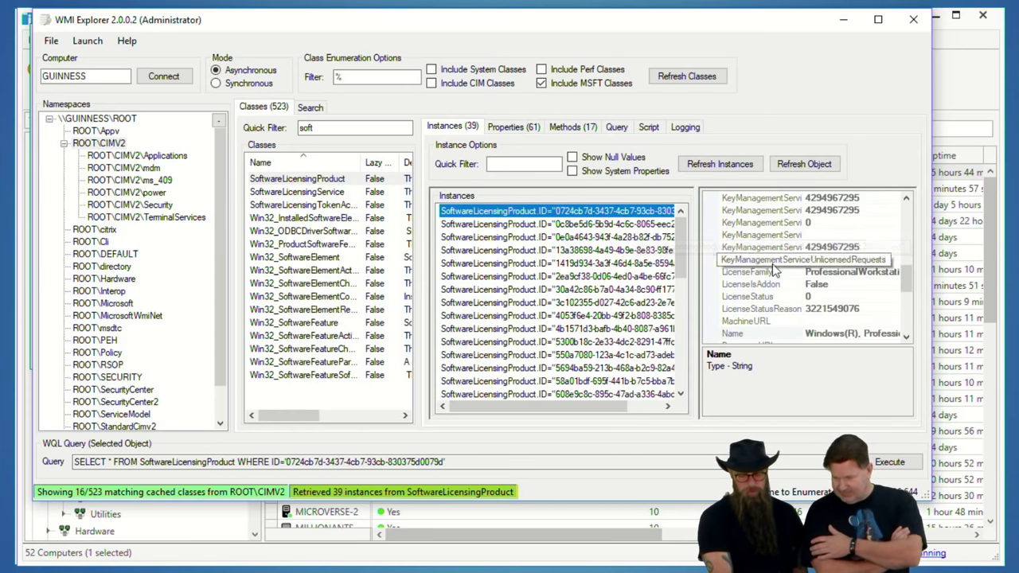
click(605, 224)
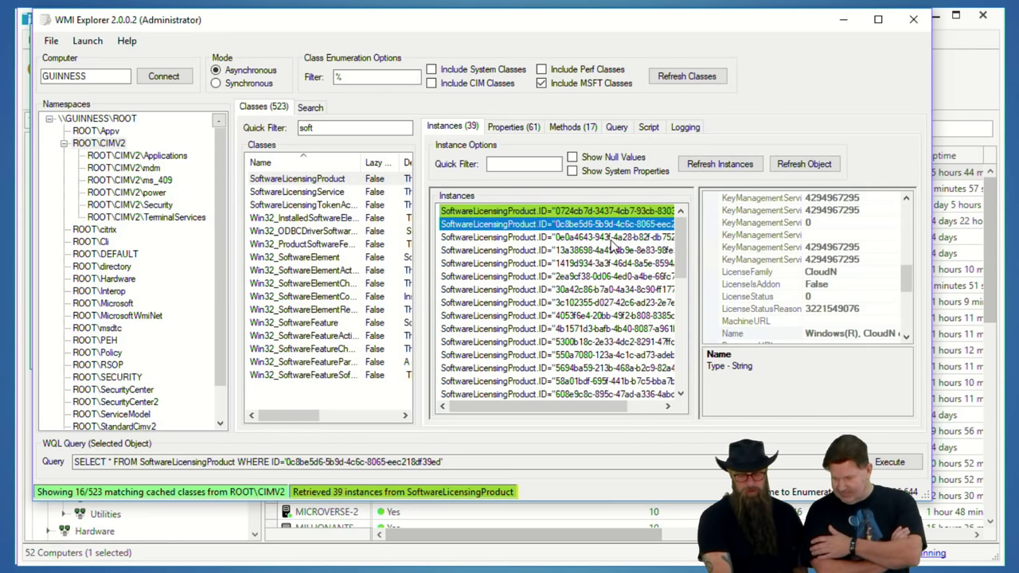
click(612, 239)
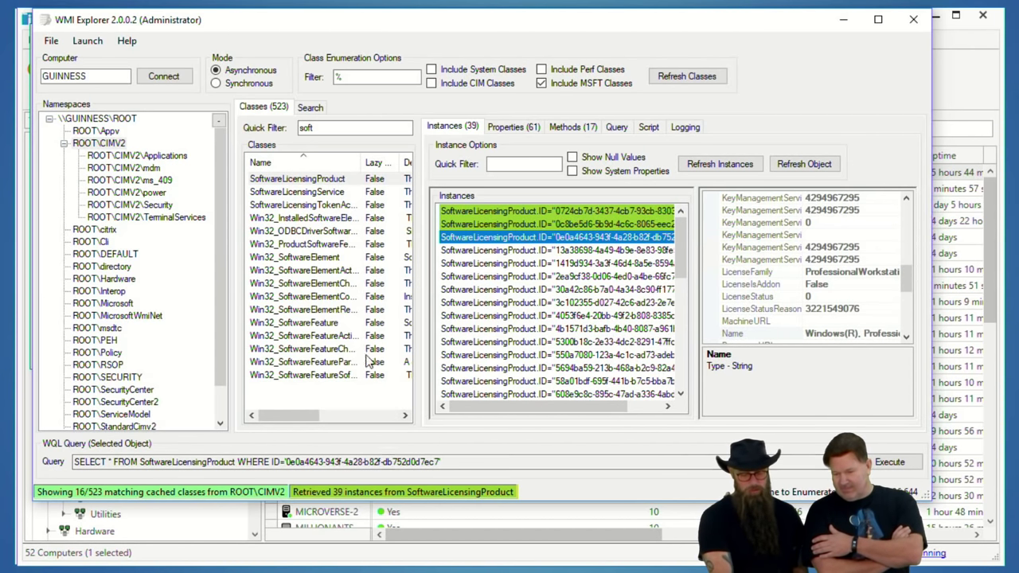
Step: Copy the WQL query of the third SoftwareLicensingProduct instance, close WMI Explorer and paste it as the scanner's query
drag(442, 462, 37, 468)
key(cmd+c)
right_click(137, 465)
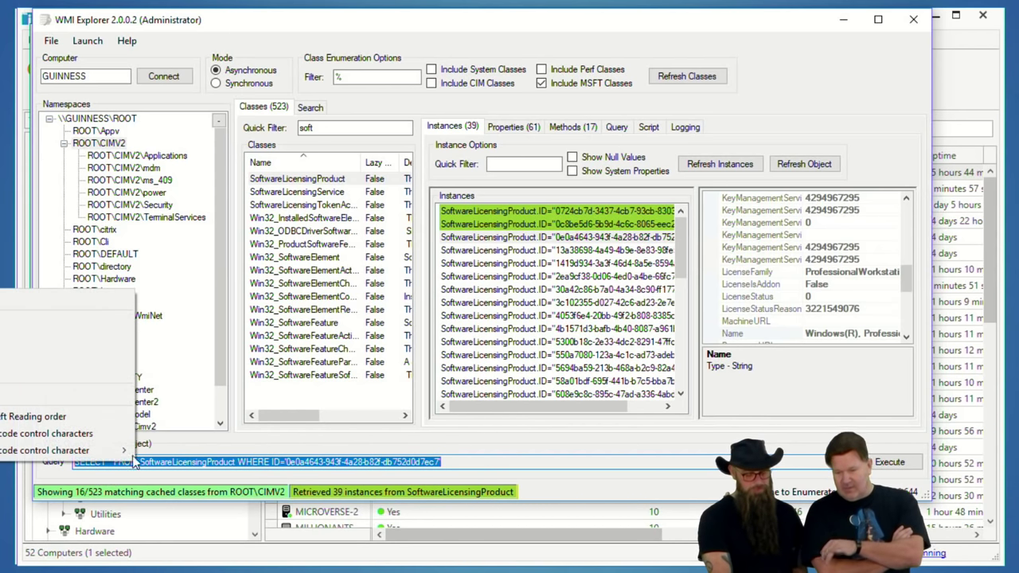
click(50, 343)
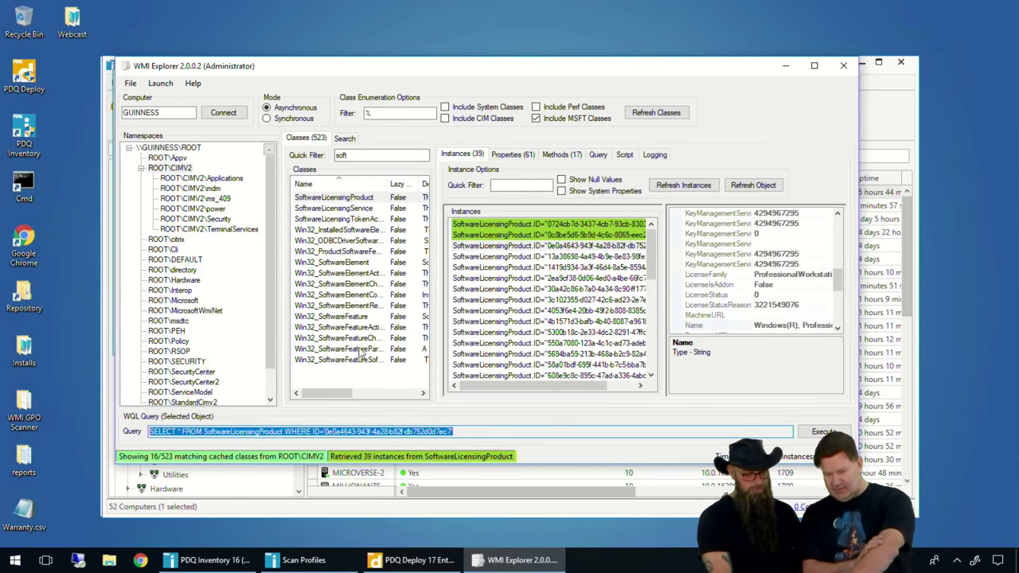
click(843, 67)
click(417, 235)
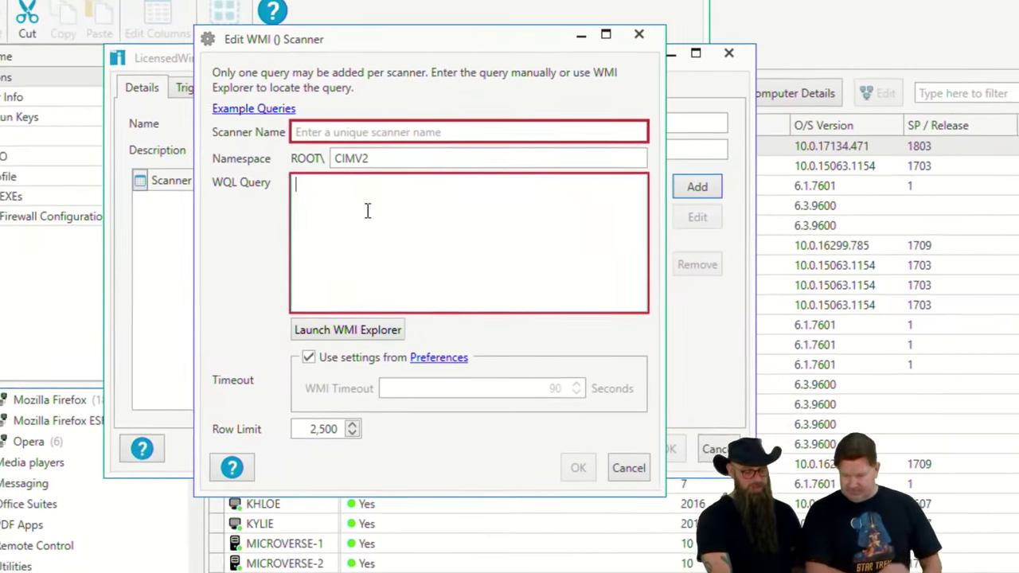
right_click(408, 234)
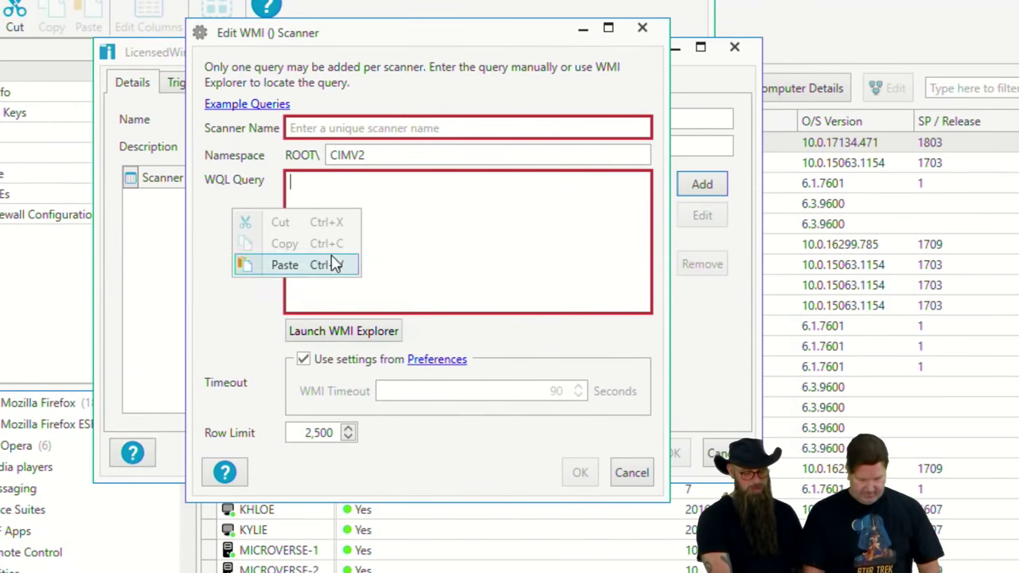
click(391, 270)
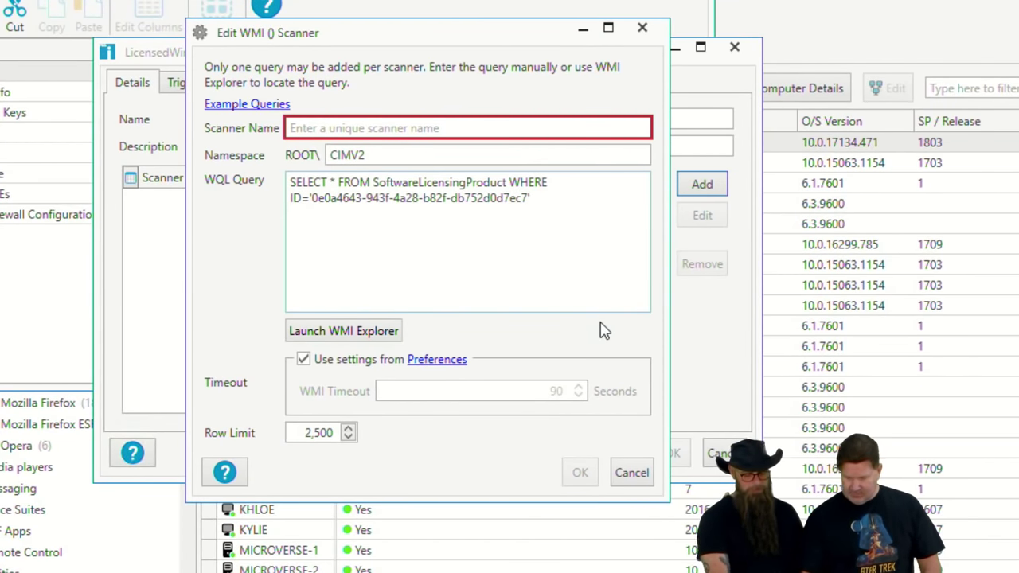
Step: Name the scanner LicensedWin, discard the scanner and its new profile, and close the scan profiles window
click(354, 128)
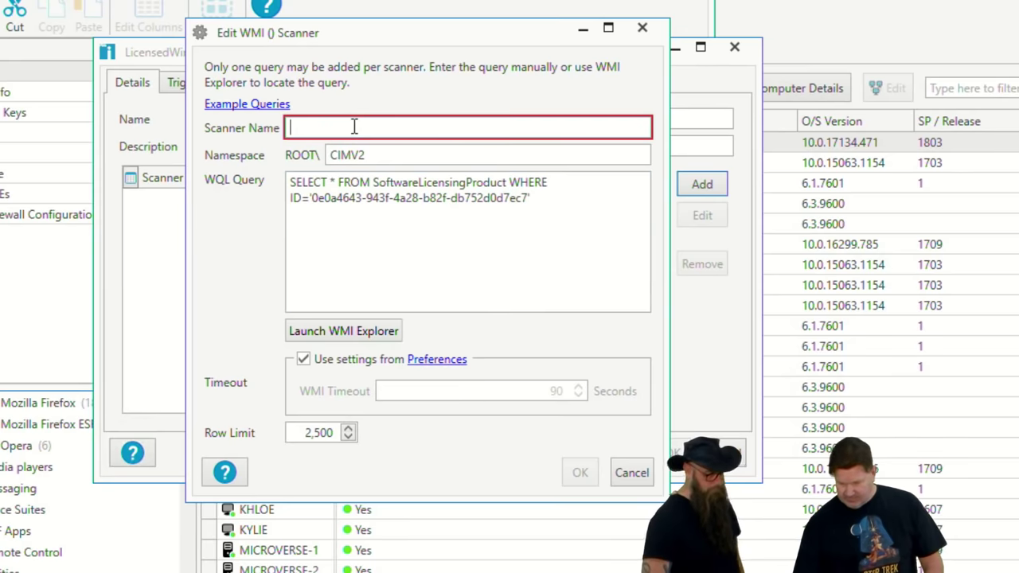
text(Licens)
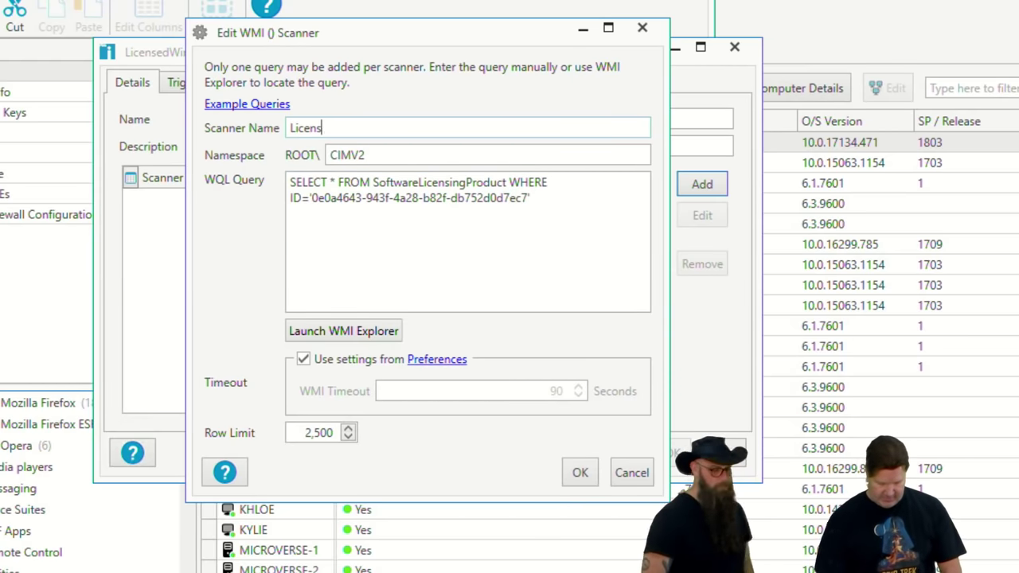
text(edWin)
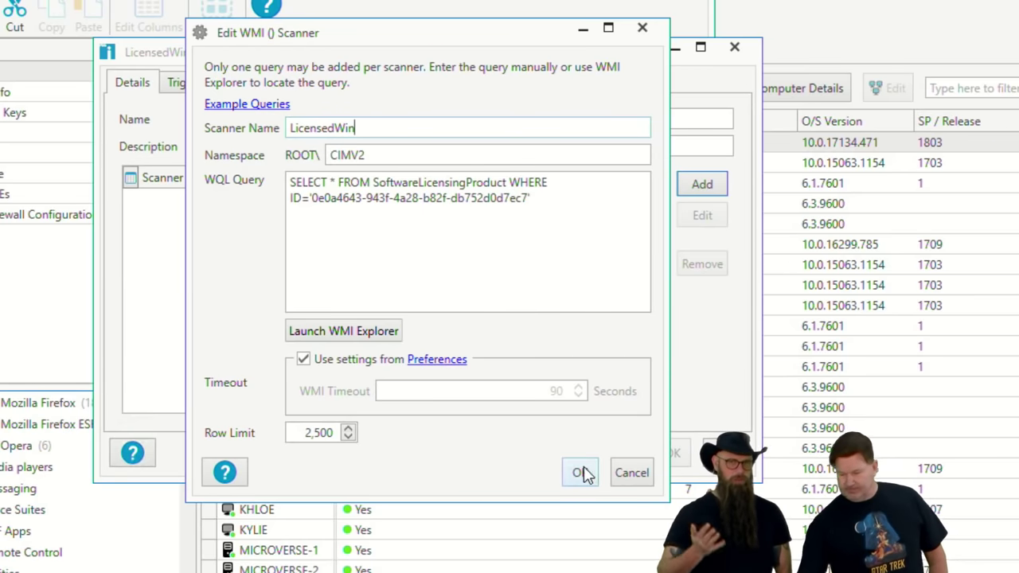
click(647, 476)
key(Escape)
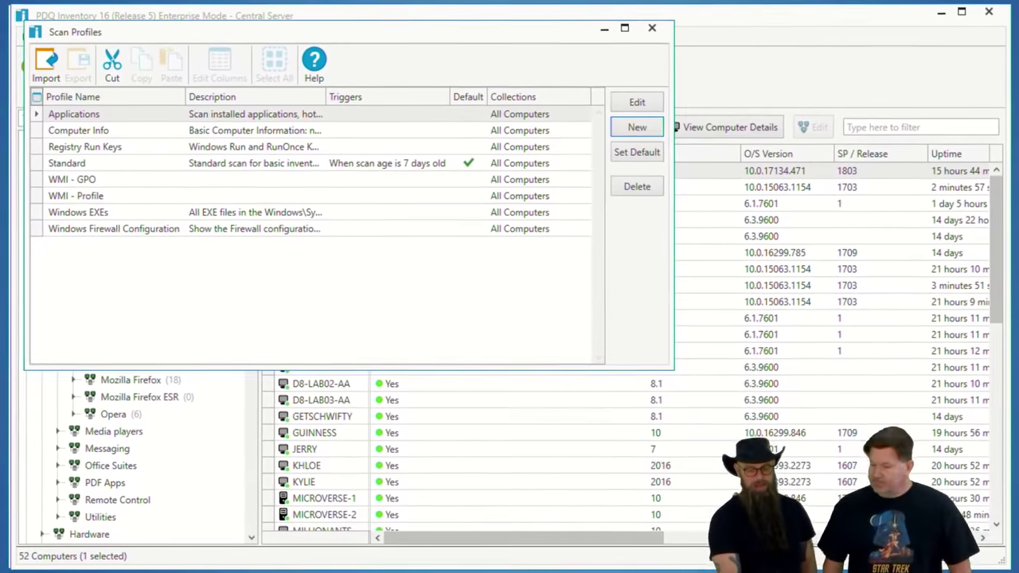
click(651, 28)
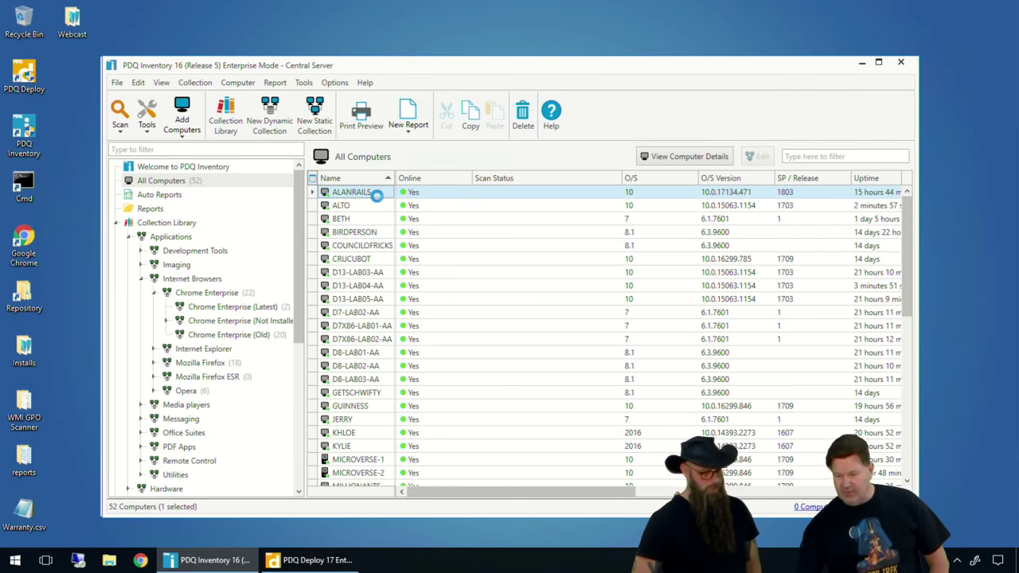
Step: Check which WMI scanners are available in the WMI data of the computer ALANRAILS, and close its window
scroll(279, 239, down, 3)
click(233, 475)
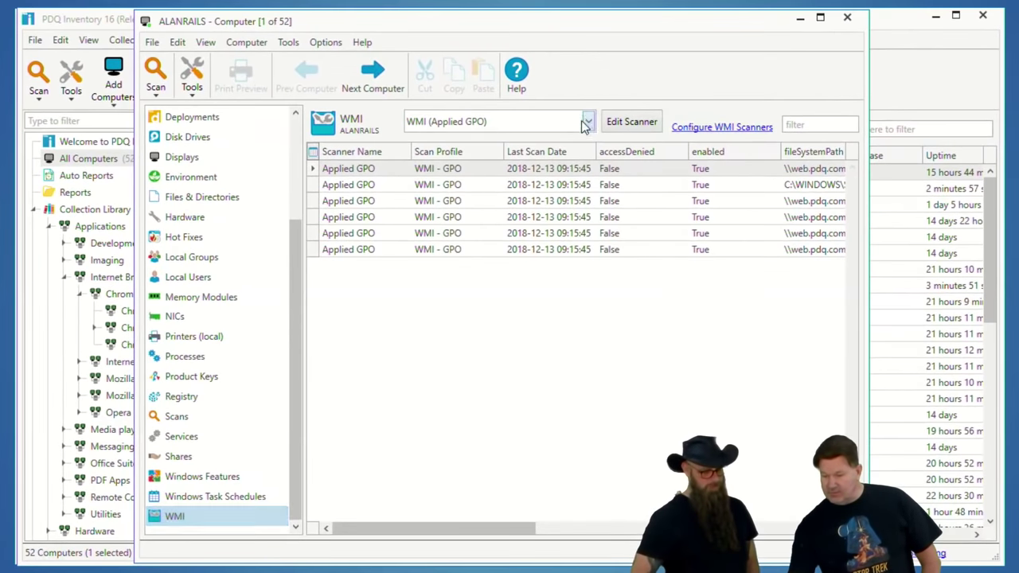
click(586, 122)
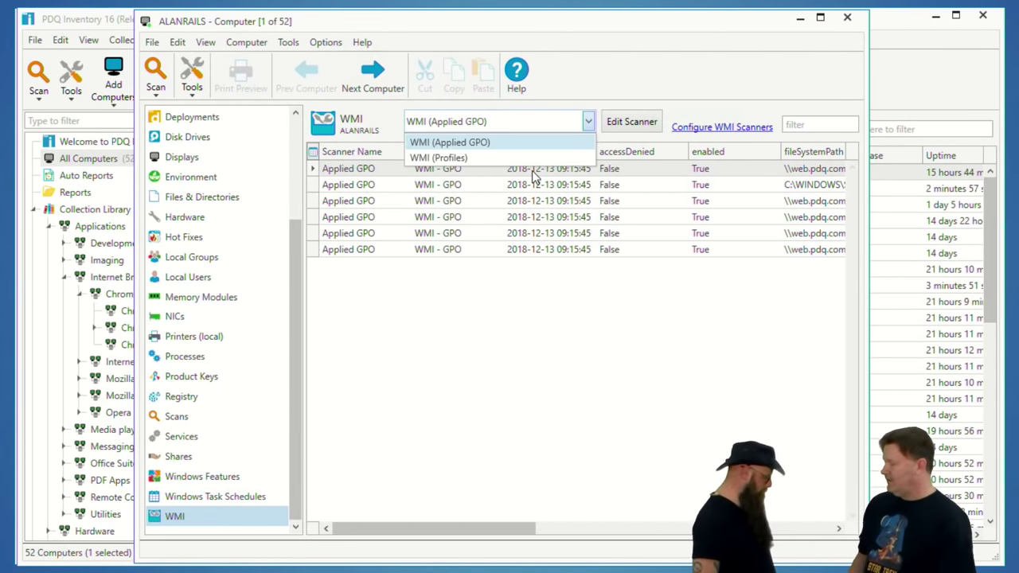
click(777, 46)
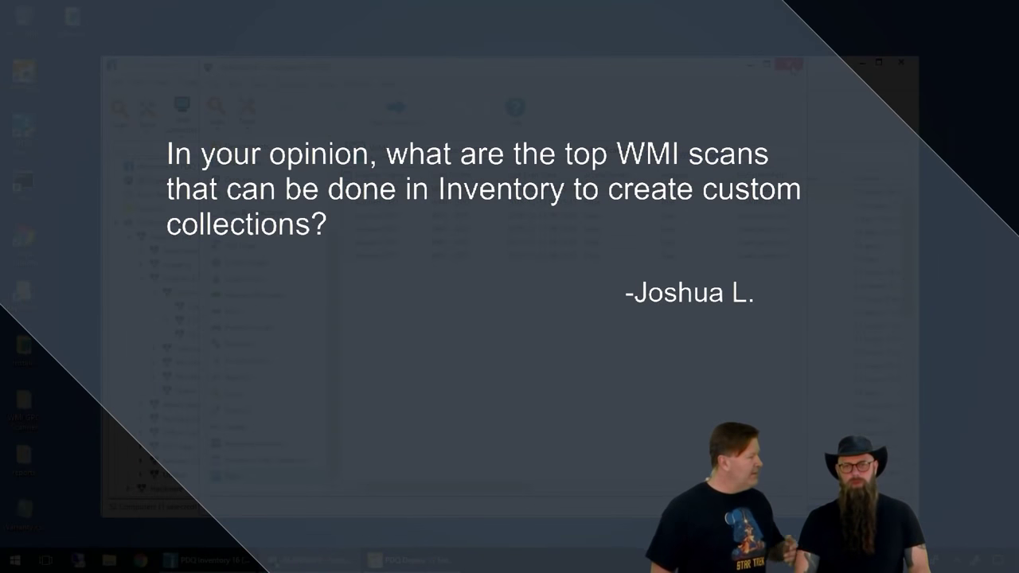
click(789, 64)
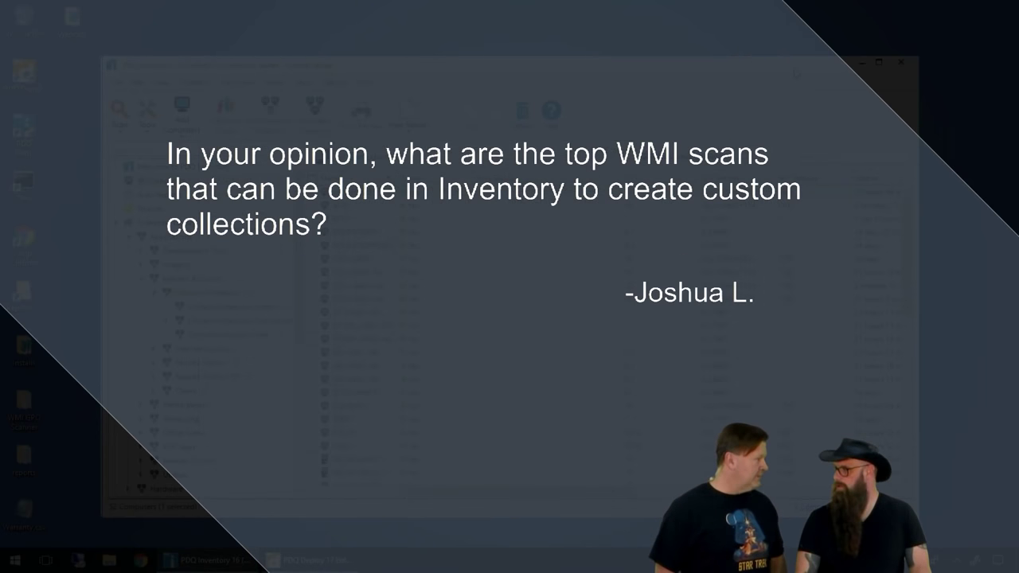
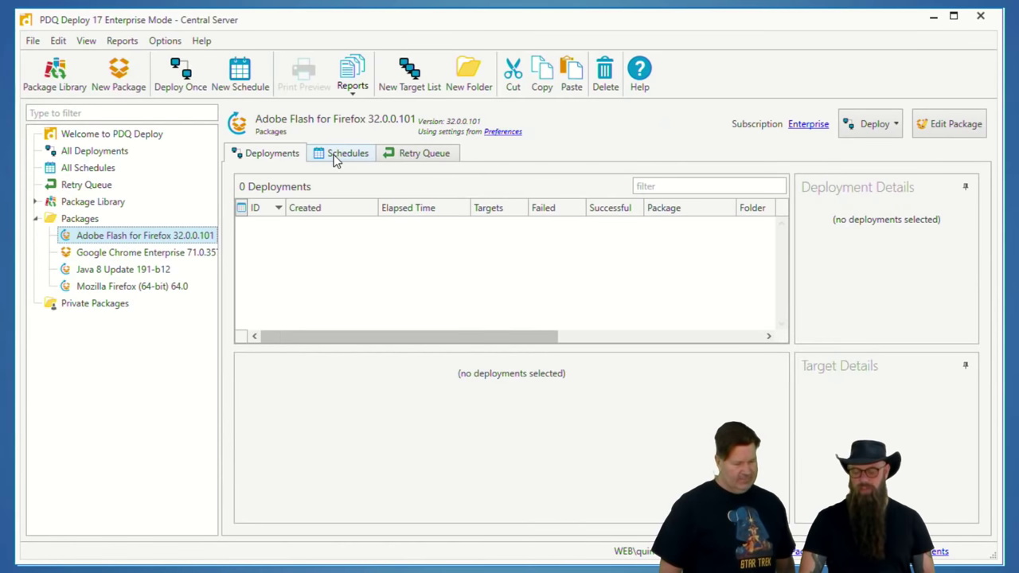
Step: Examine the columns shown and hidden in the All Schedules list, including which ones are available to add
click(112, 169)
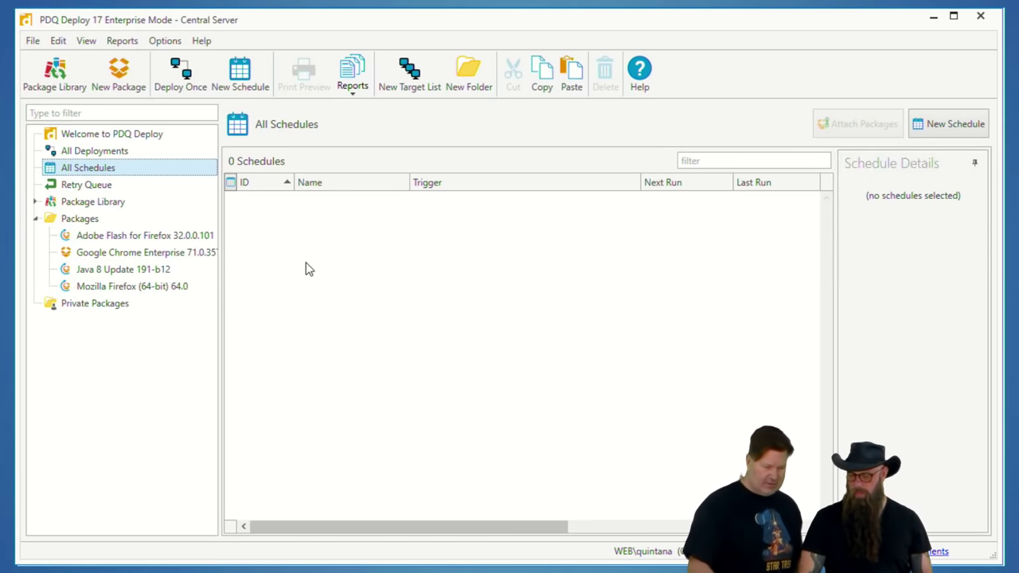
click(231, 183)
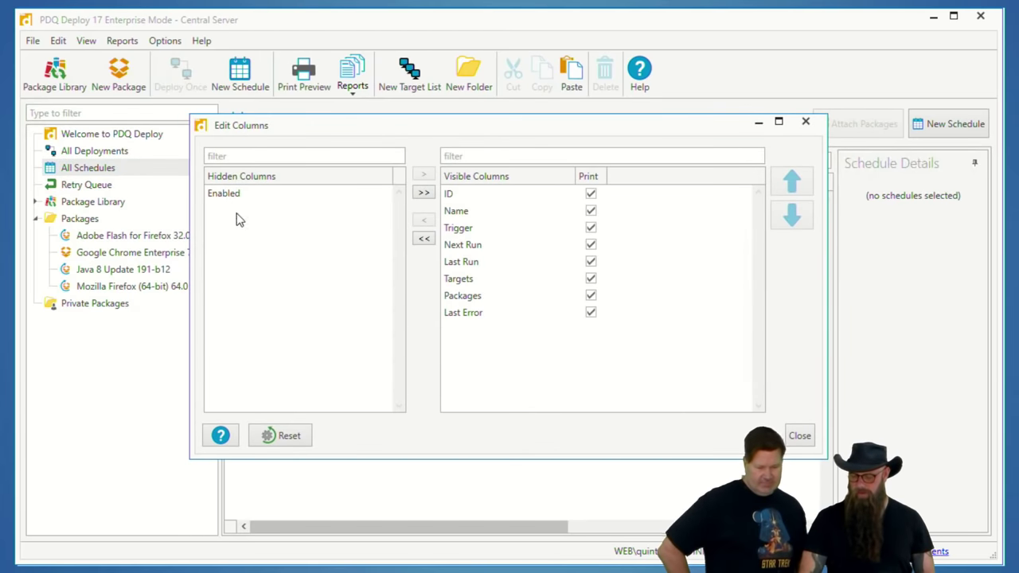
click(802, 430)
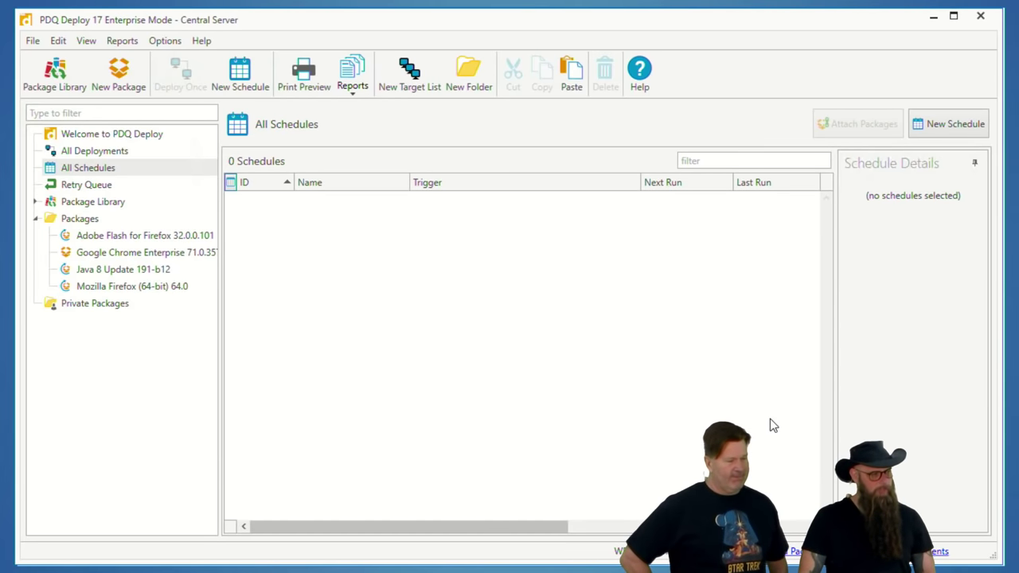
drag(539, 529, 660, 526)
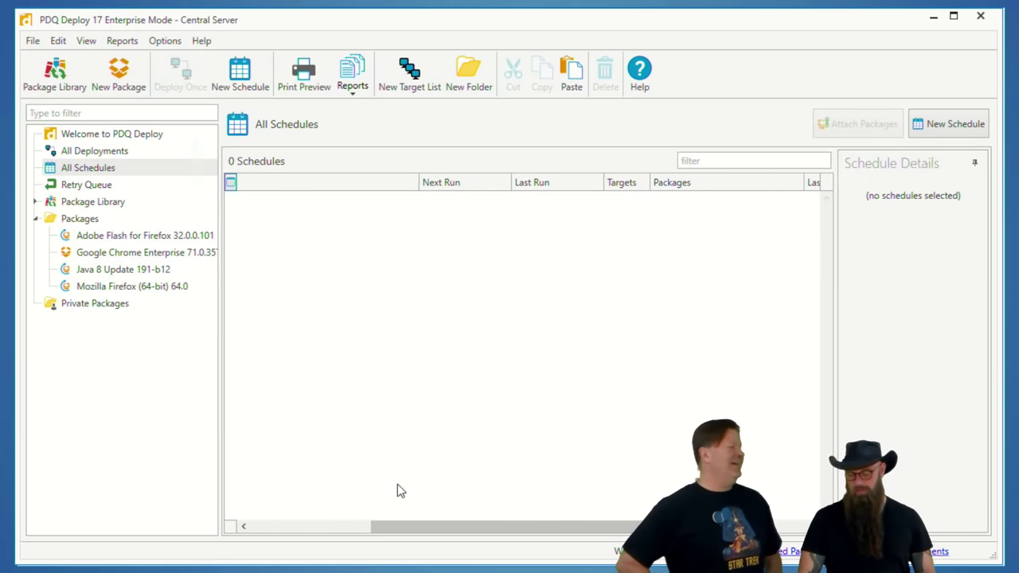
drag(400, 527, 266, 542)
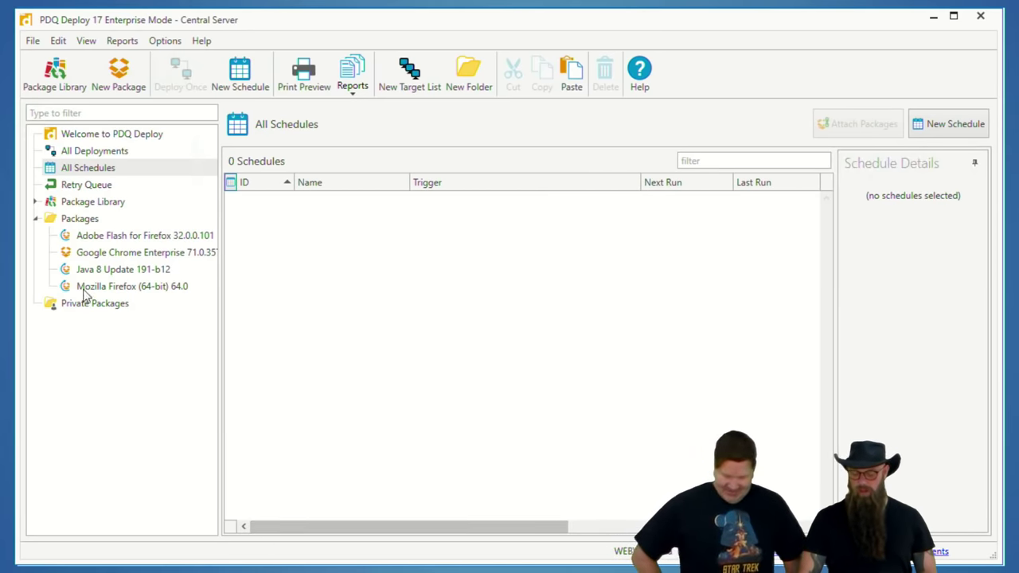
Step: Start a new schedule from the Adobe Flash for Firefox package and show its attached packages
click(107, 237)
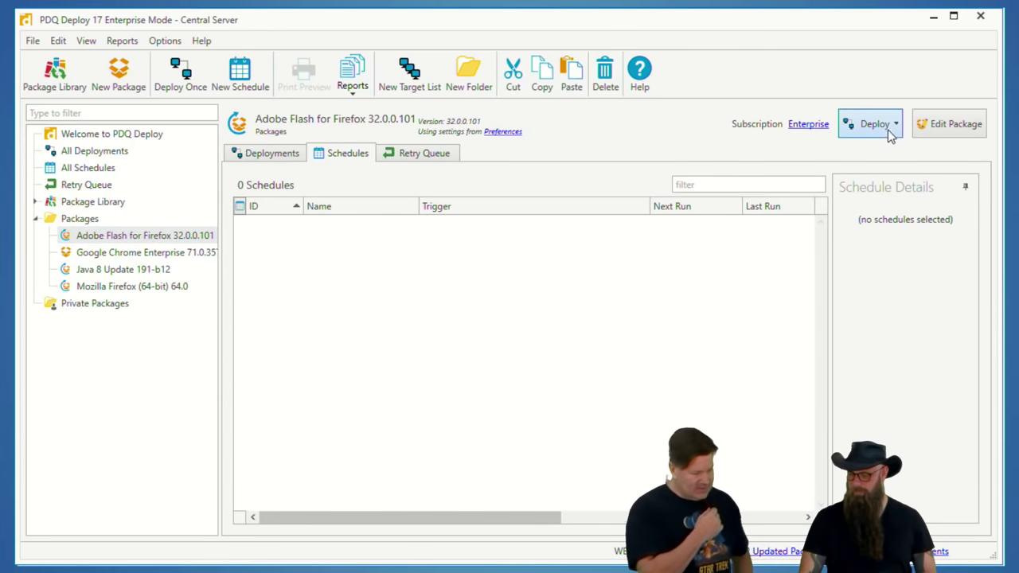
click(886, 129)
click(844, 172)
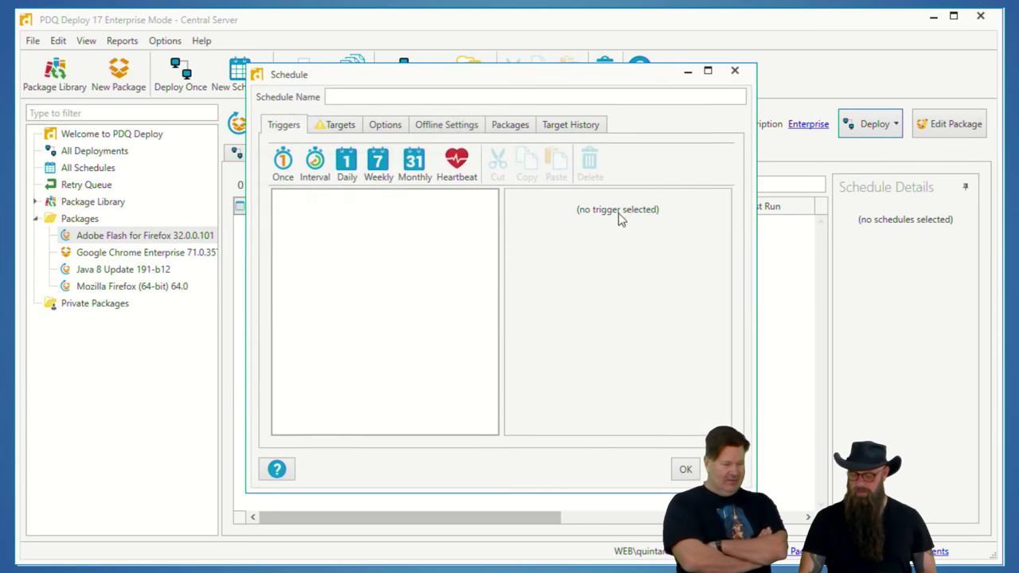
click(508, 125)
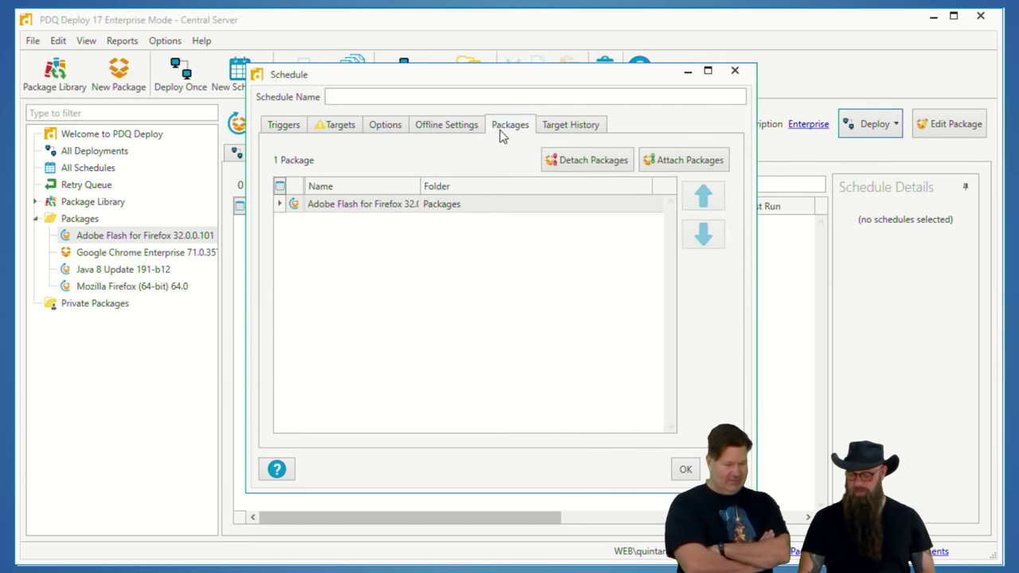
Step: Attach the Google Chrome Enterprise, Java 8 Update, Mozilla Firefox and Adobe Flash for Firefox packages to the schedule
click(658, 160)
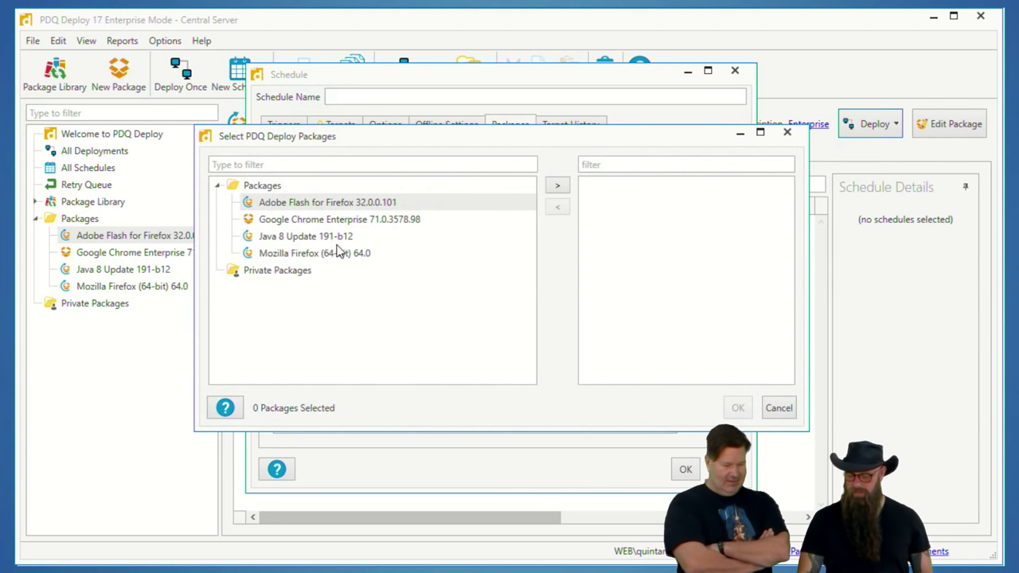
click(309, 223)
click(557, 185)
click(336, 226)
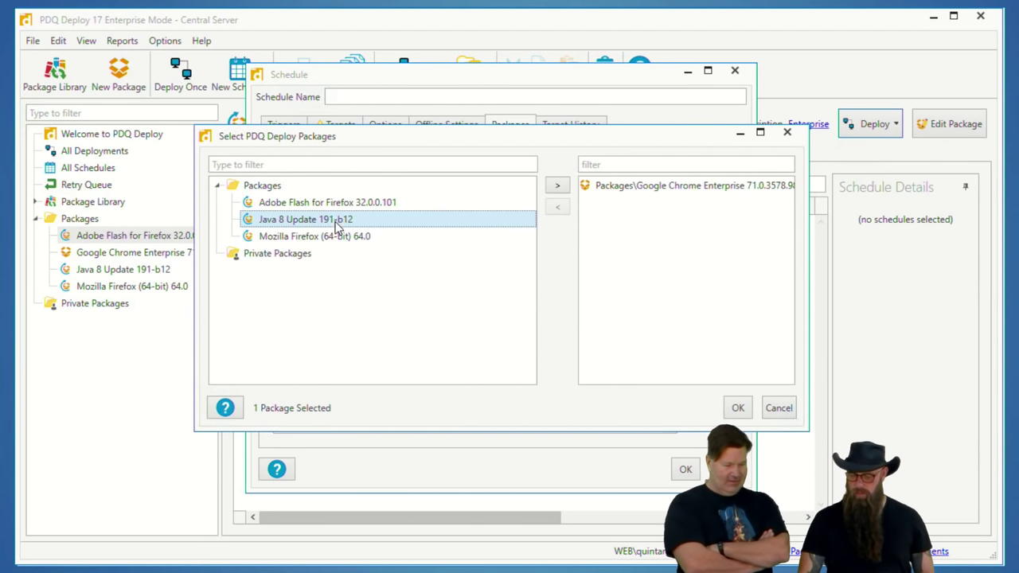
click(555, 187)
click(549, 189)
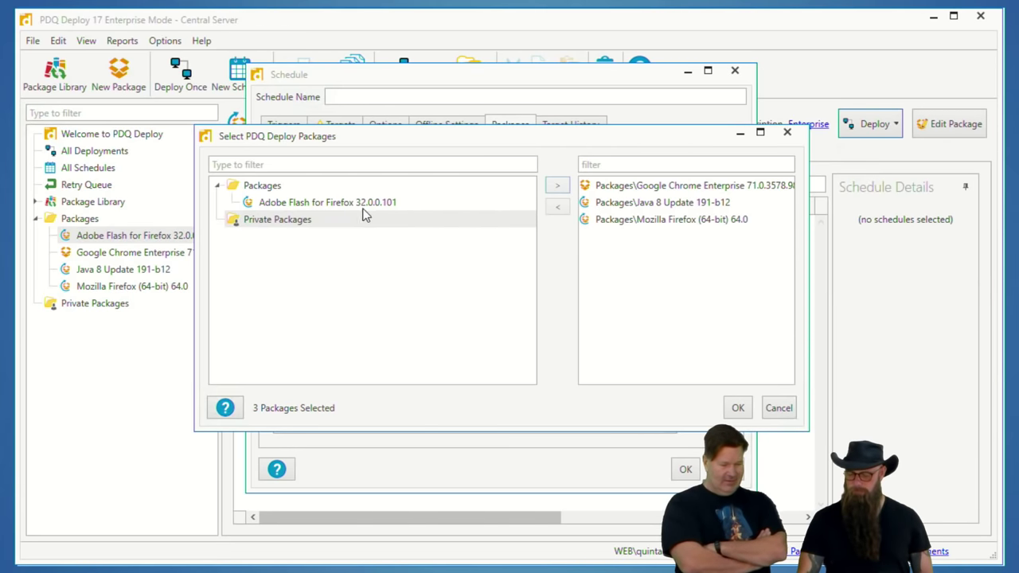
click(367, 206)
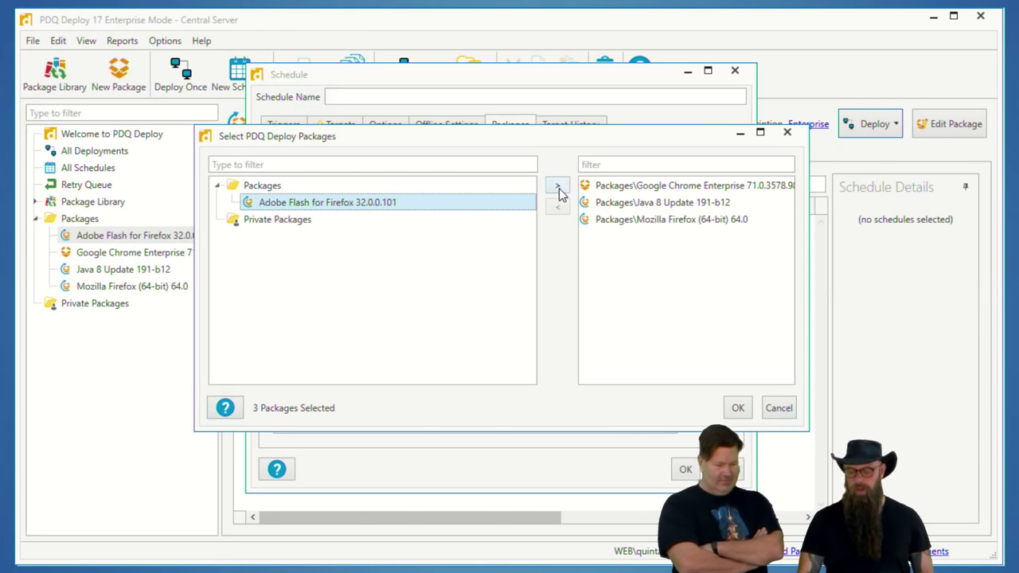
click(558, 189)
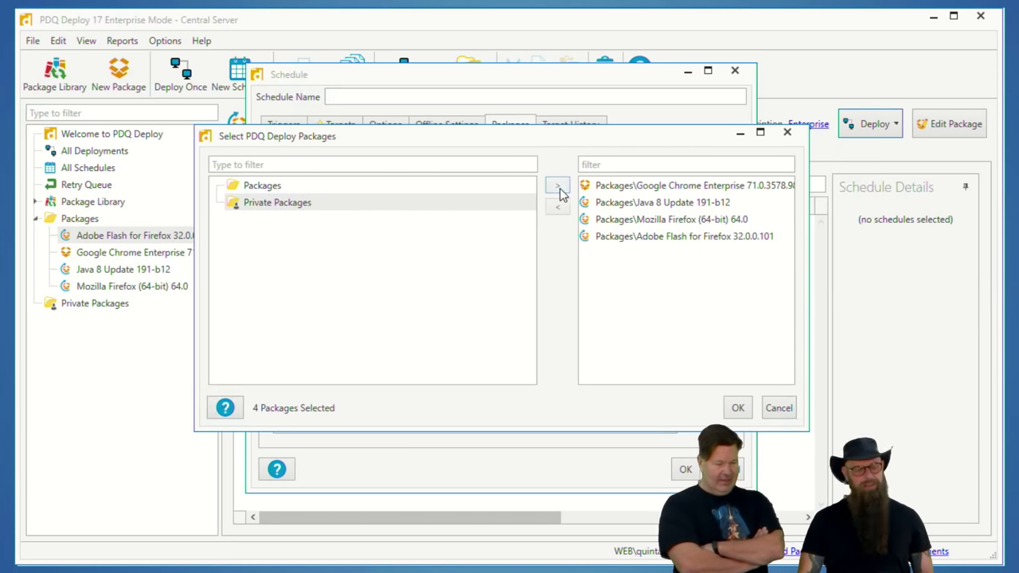
click(736, 407)
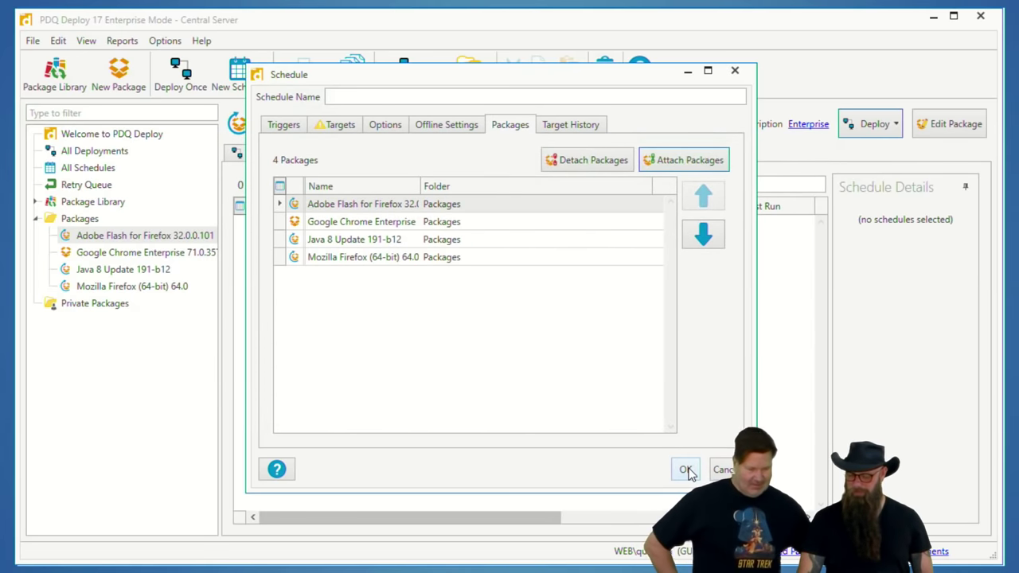
Step: Name the schedule New Computers and try to save it without any targets
click(374, 97)
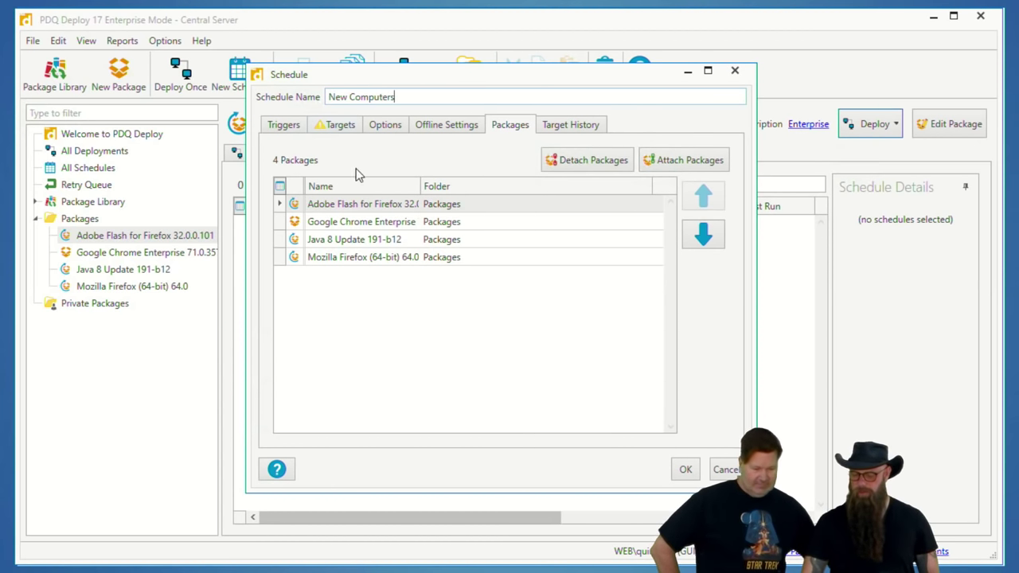
click(683, 470)
click(501, 317)
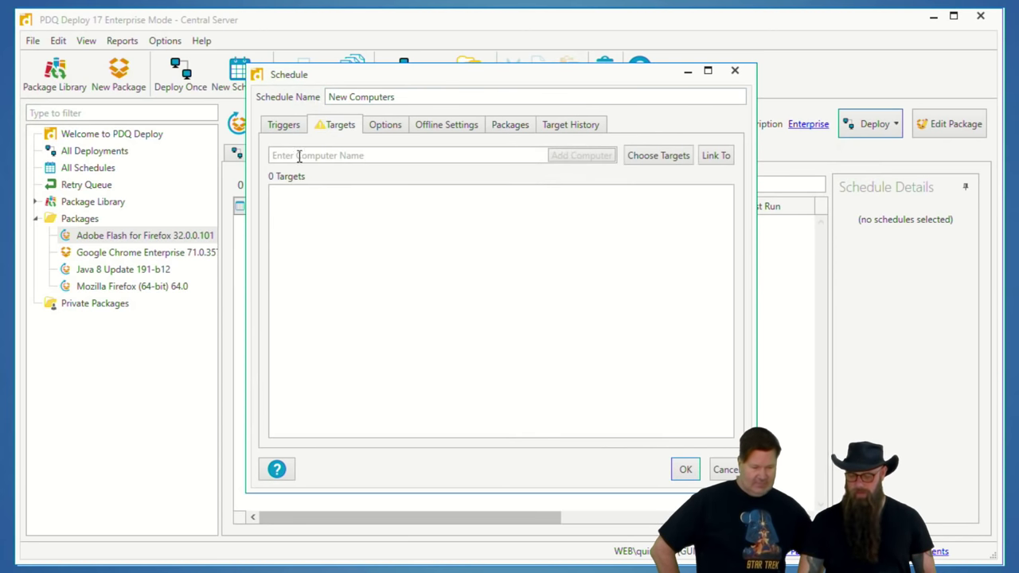
Step: Link the schedule's targets to the Active Directory container Computers in WEB.PDQ.COM and save the schedule
click(714, 155)
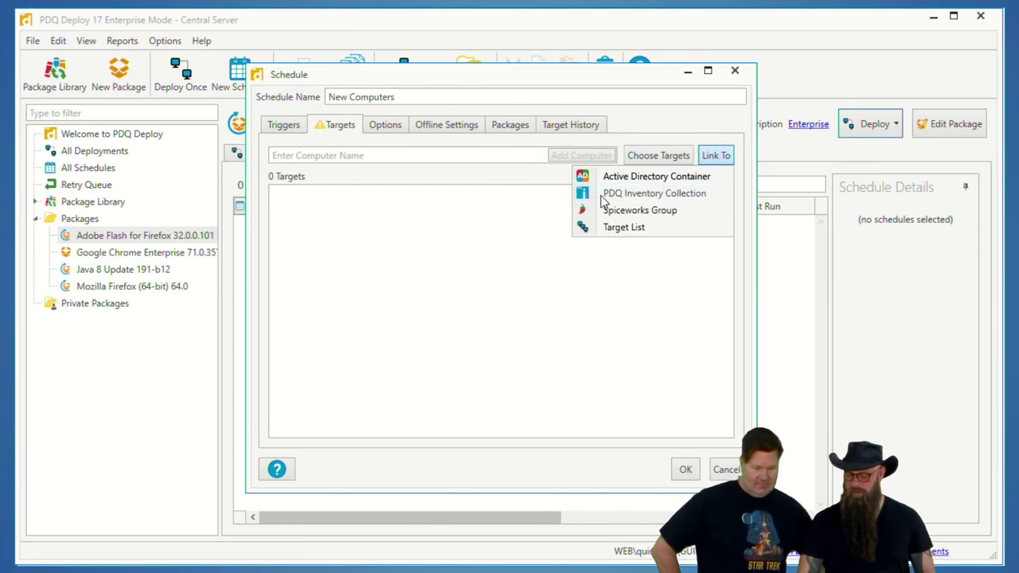
click(653, 178)
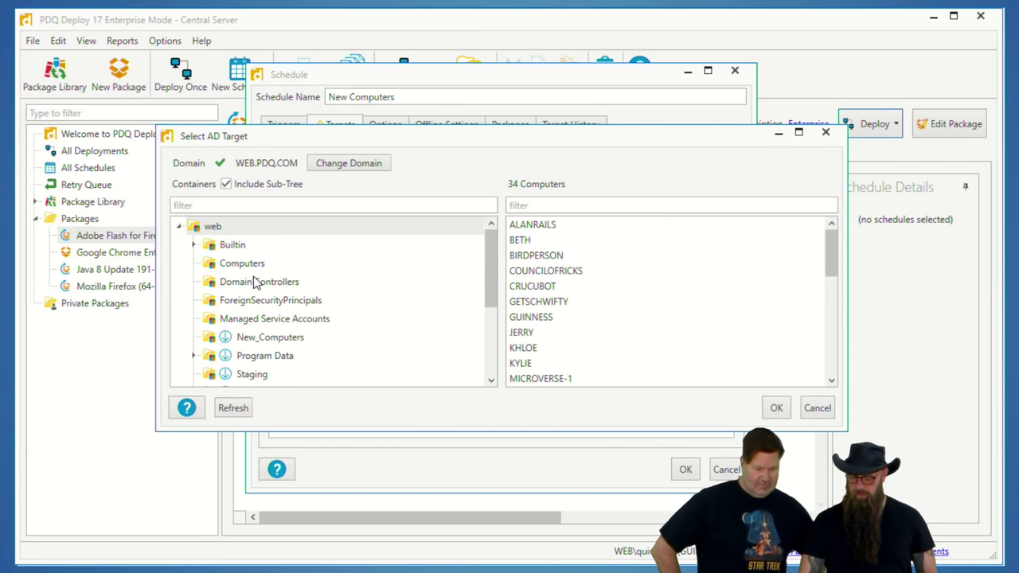
click(232, 269)
click(770, 406)
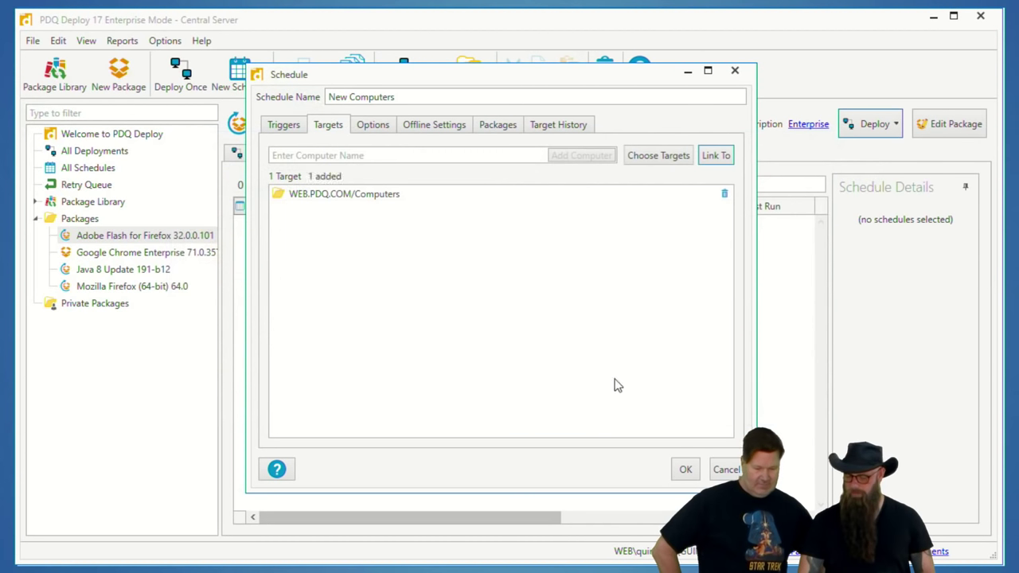
click(685, 470)
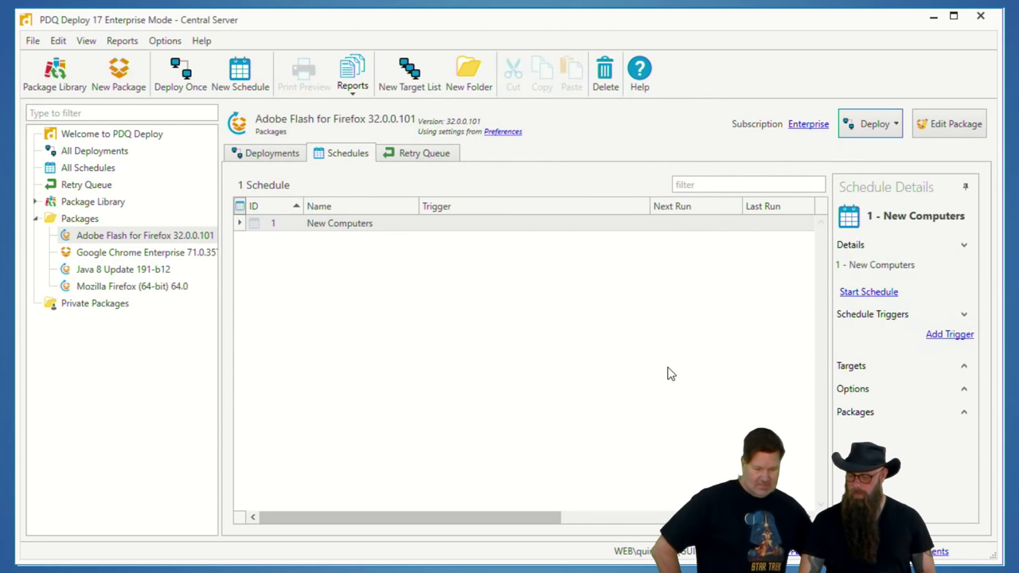
Step: Widen the Packages column to check the packages of the New Computers schedule, and delete the schedule
drag(425, 518, 628, 501)
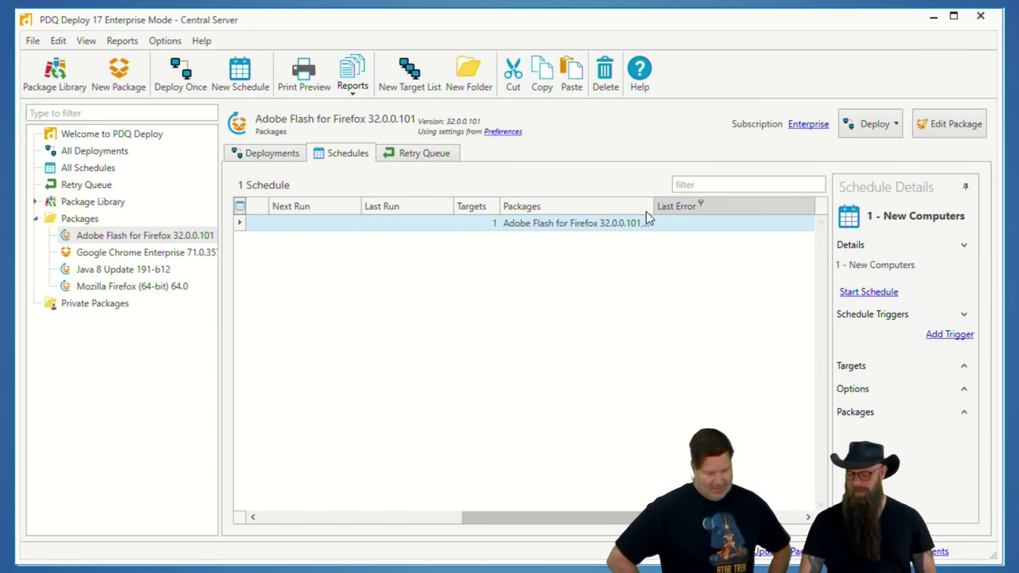
mouse_move(651, 206)
mouse_down()
mouse_move(823, 191)
mouse_move(660, 203)
mouse_up()
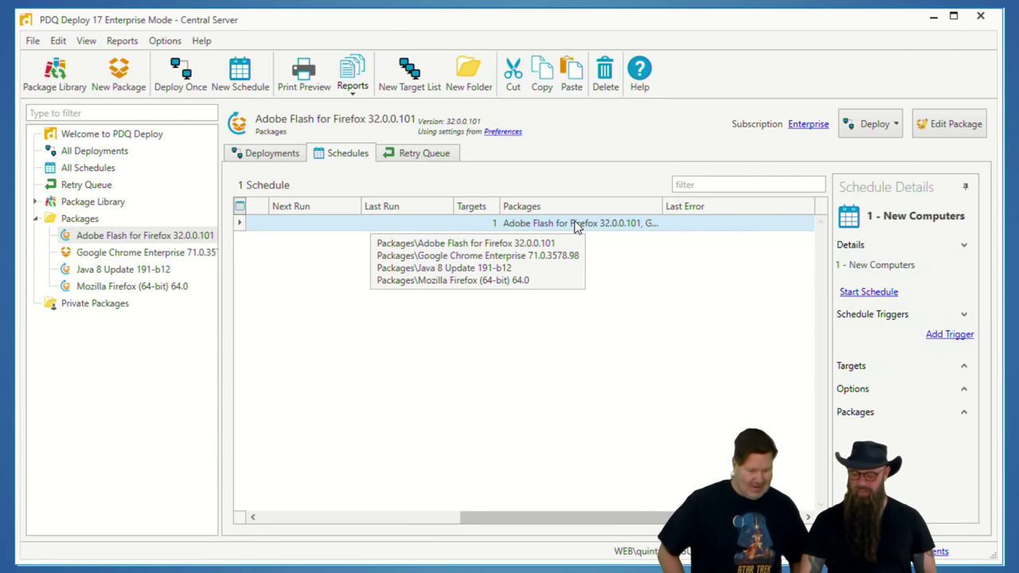
click(399, 517)
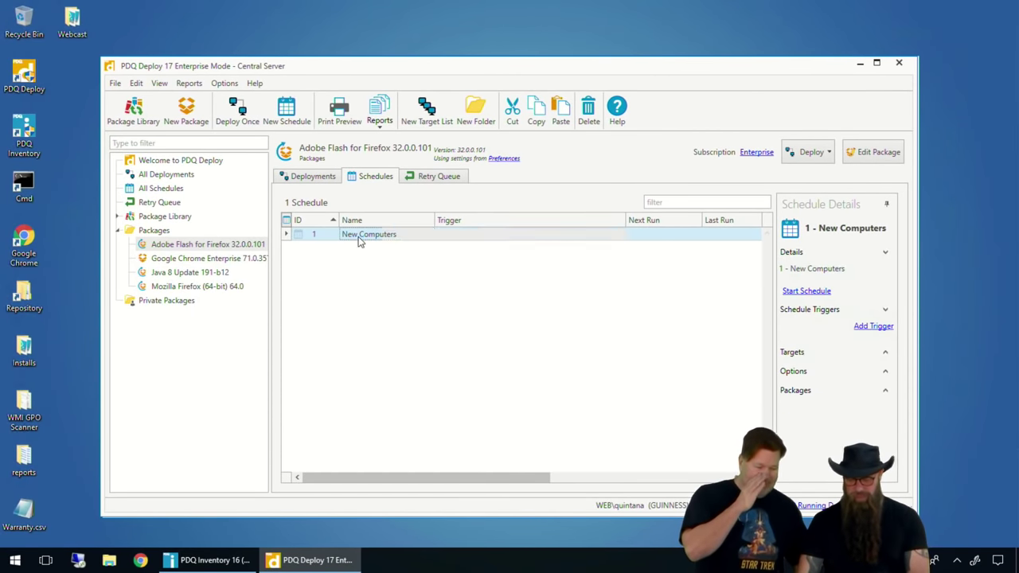
key(Delete)
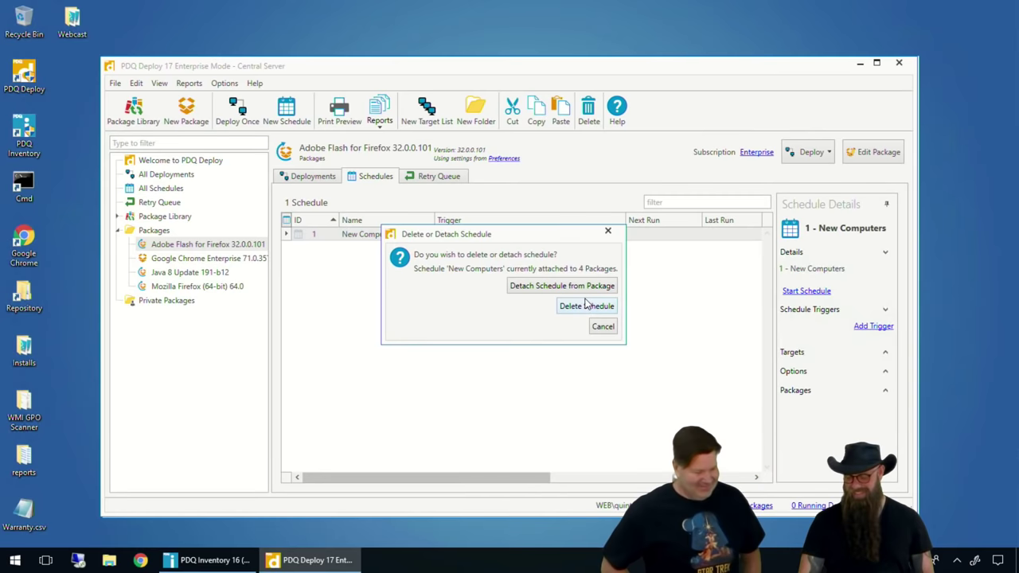
click(582, 306)
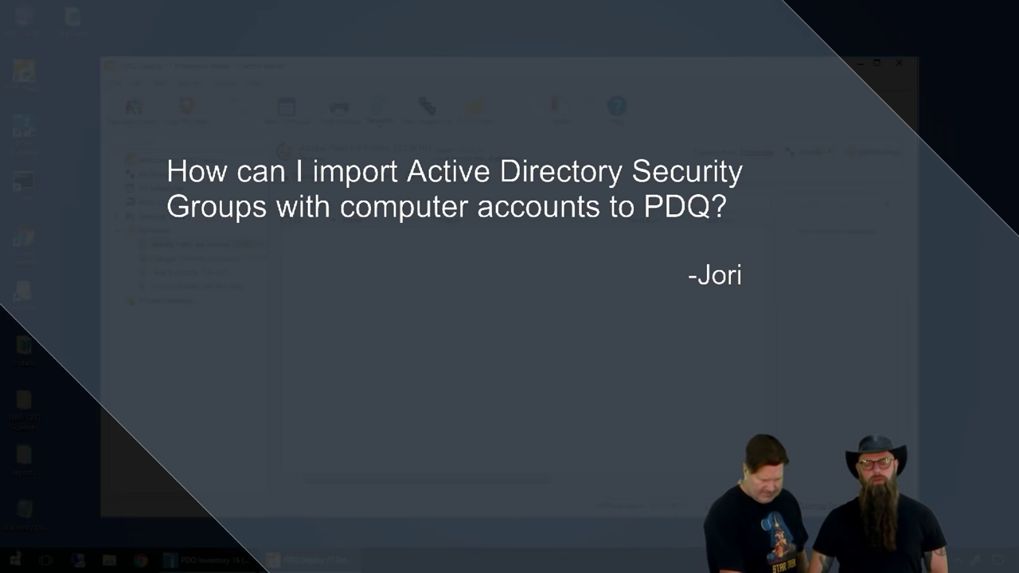
Step: Switch to PDQ Inventory and open its Active Directory preferences, moving the preferences window over the main window
click(237, 82)
mouse_move(159, 115)
click(283, 120)
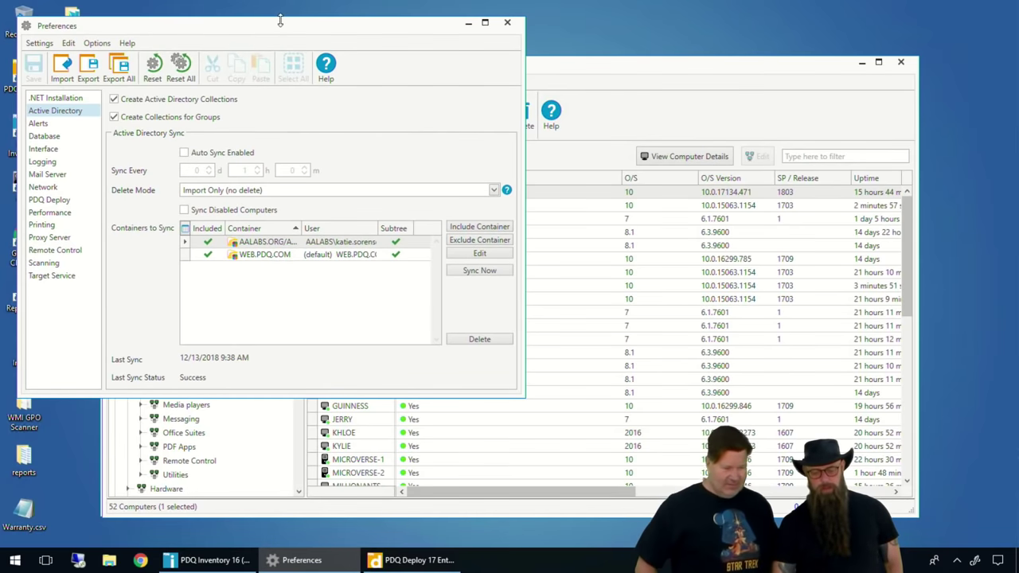
drag(282, 34, 440, 97)
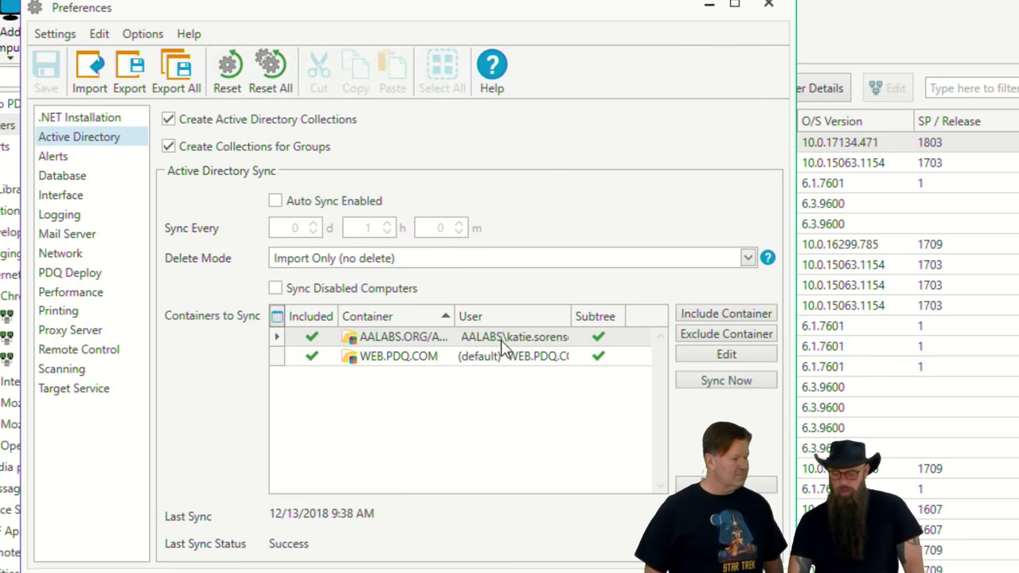
Step: Check the computers in Group A and include Group B under AA_Computers of AALABS.ORG as a container to sync
click(714, 313)
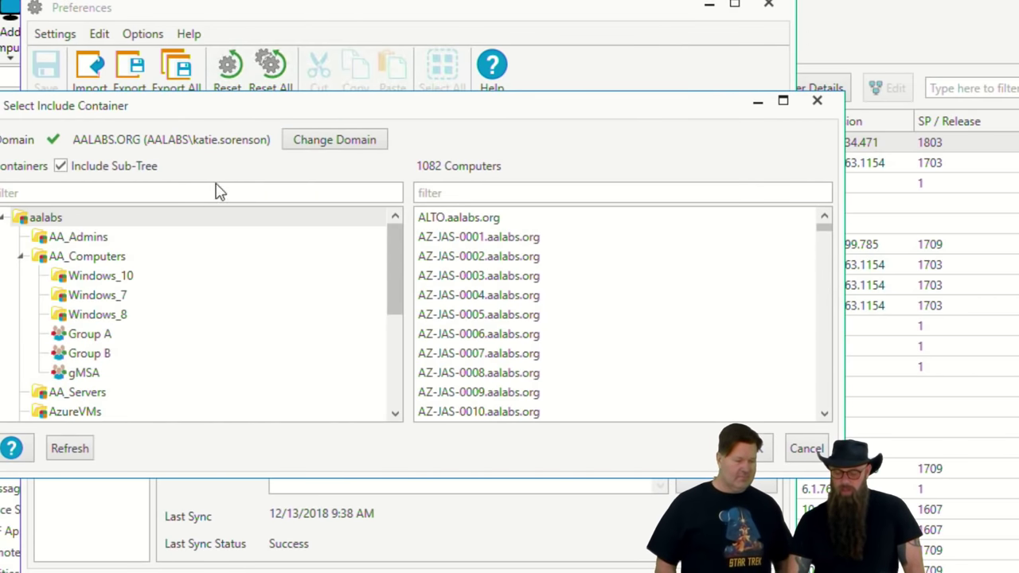
click(97, 335)
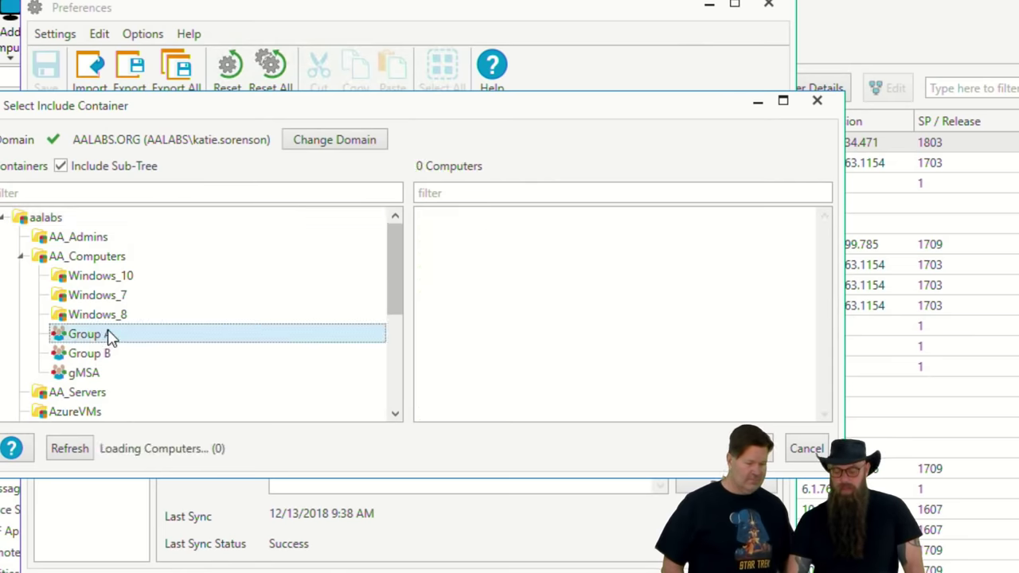
click(101, 355)
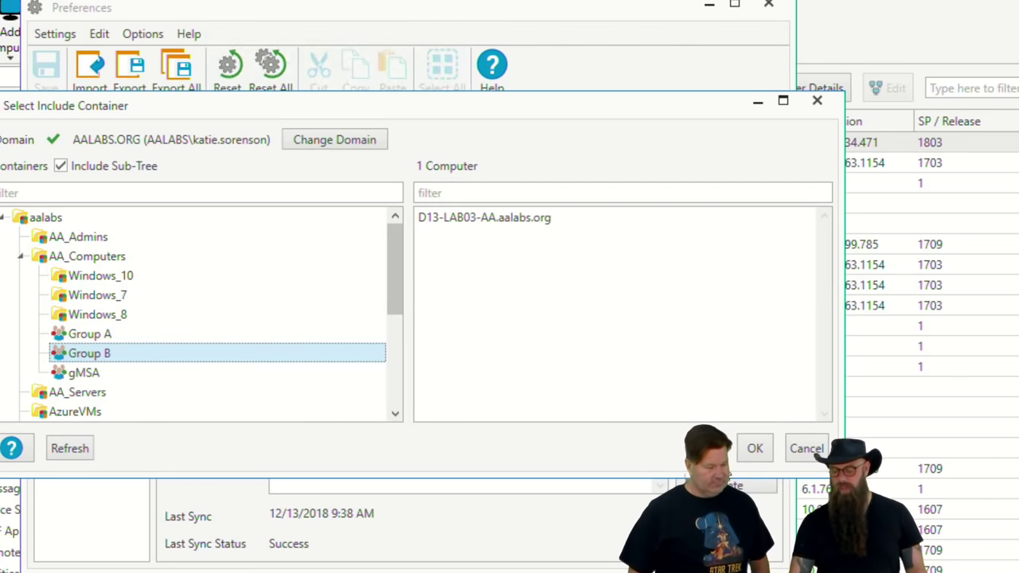
click(748, 449)
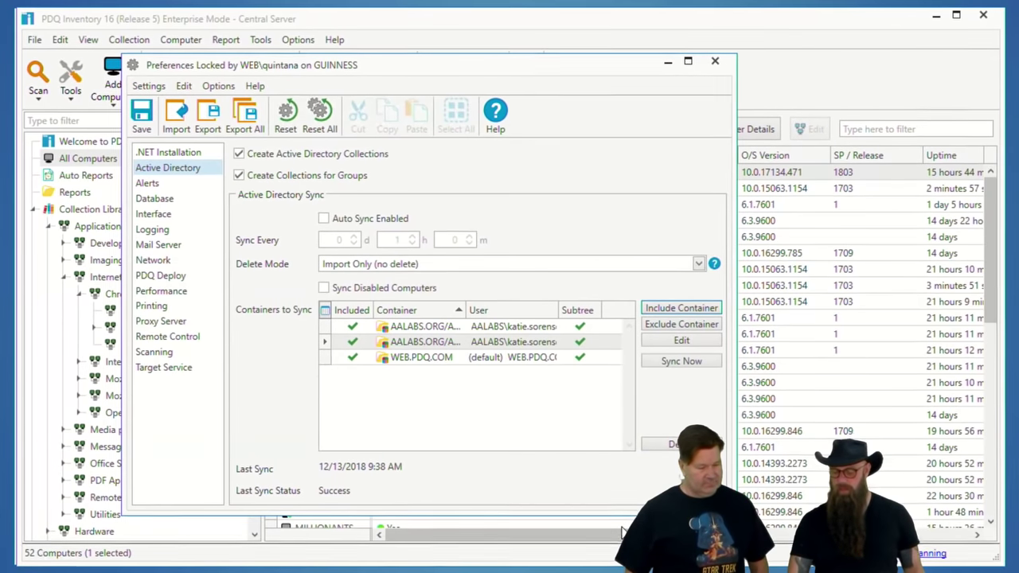
Step: Show the container selection for excluding from the sync, and close the preferences without saving the changes
click(690, 325)
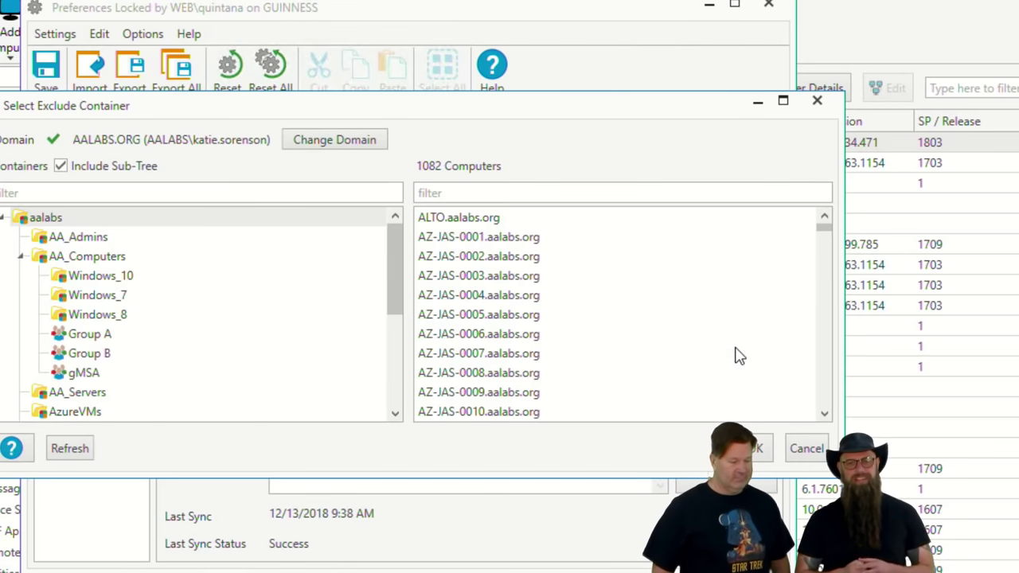
key(Return)
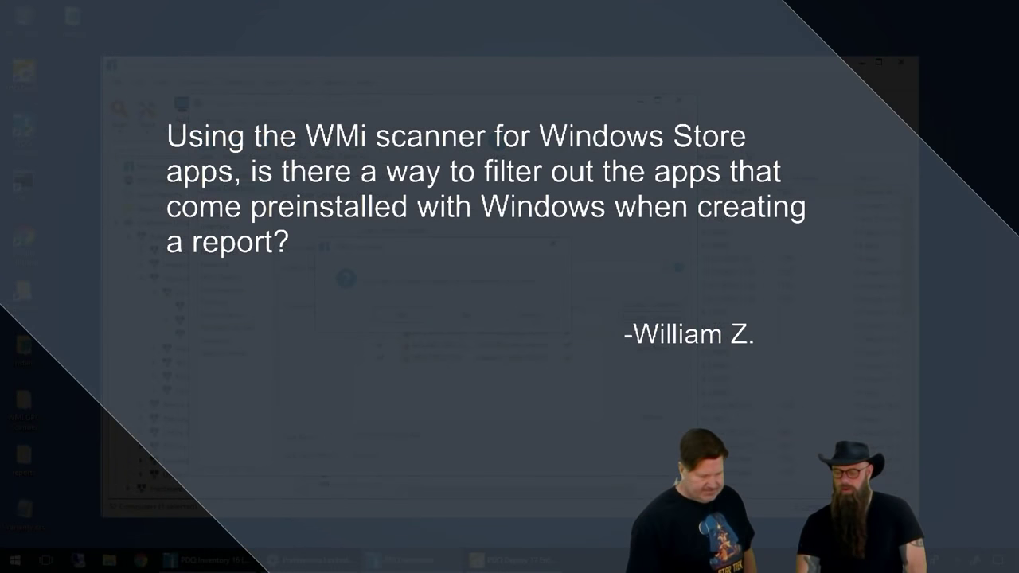
click(469, 315)
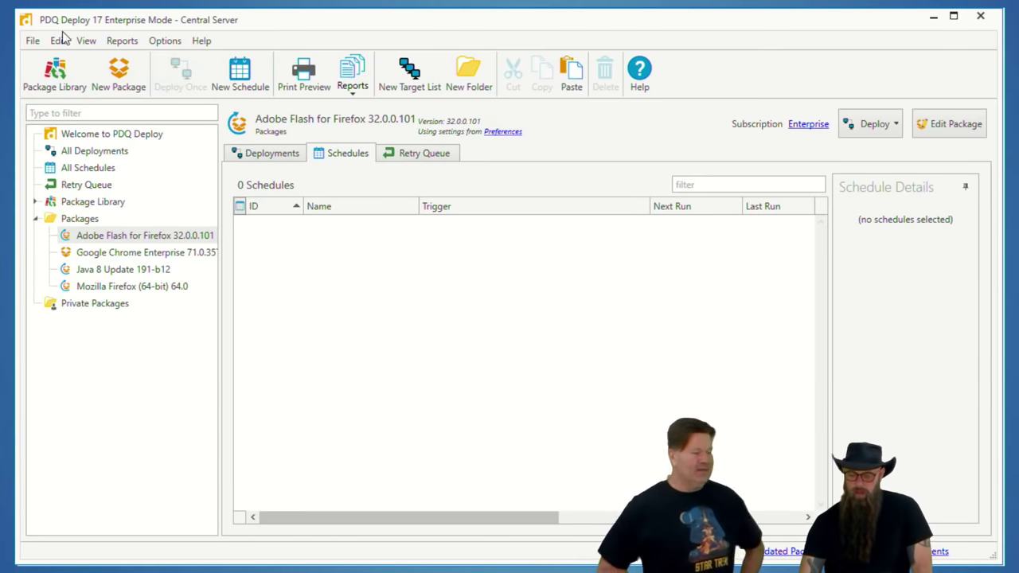
Step: Examine the mail template of the Deployment - Full Details report notification in an enlarged window, and close the notifications without saving changes
click(121, 41)
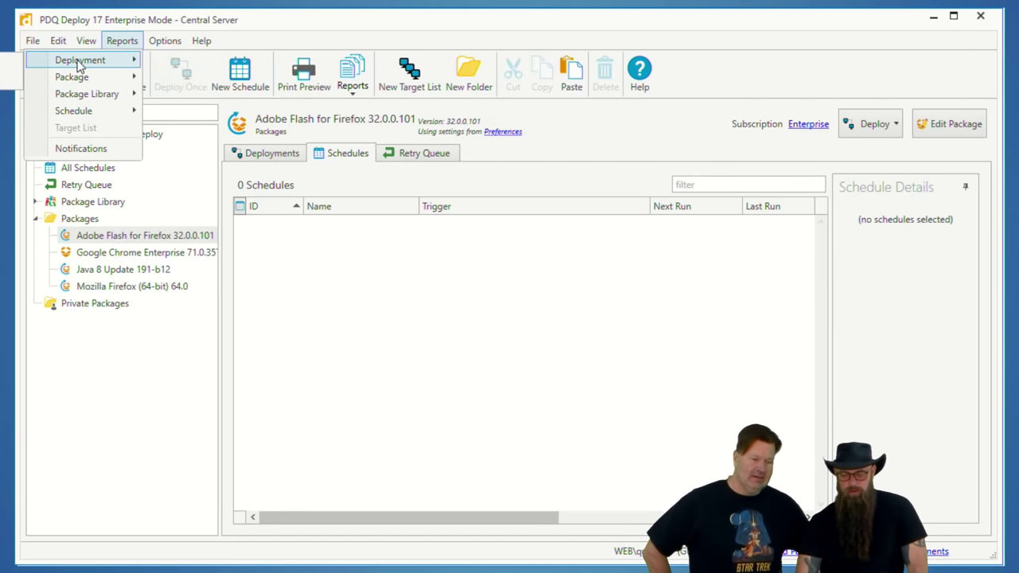
click(80, 149)
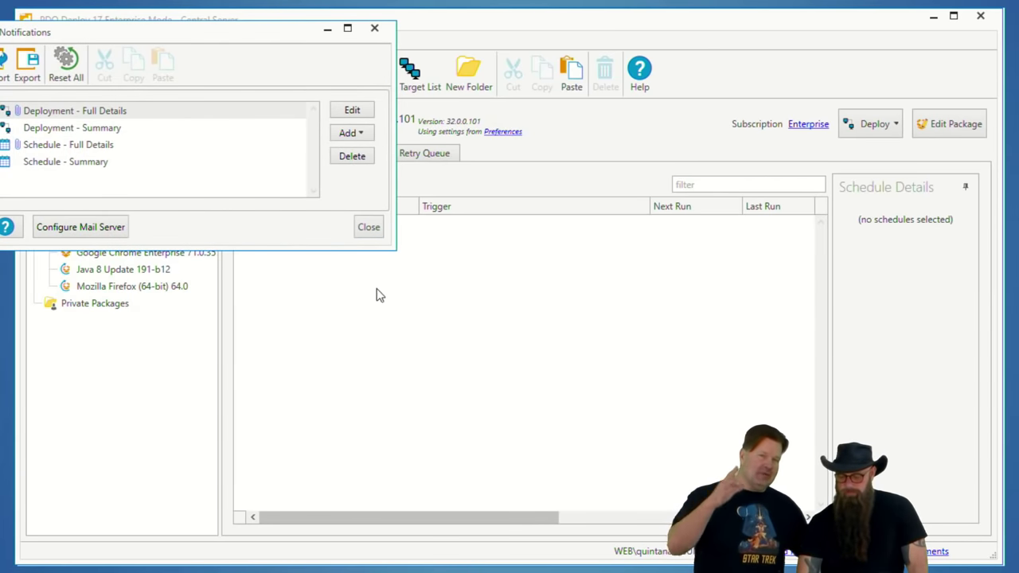
drag(203, 35, 347, 59)
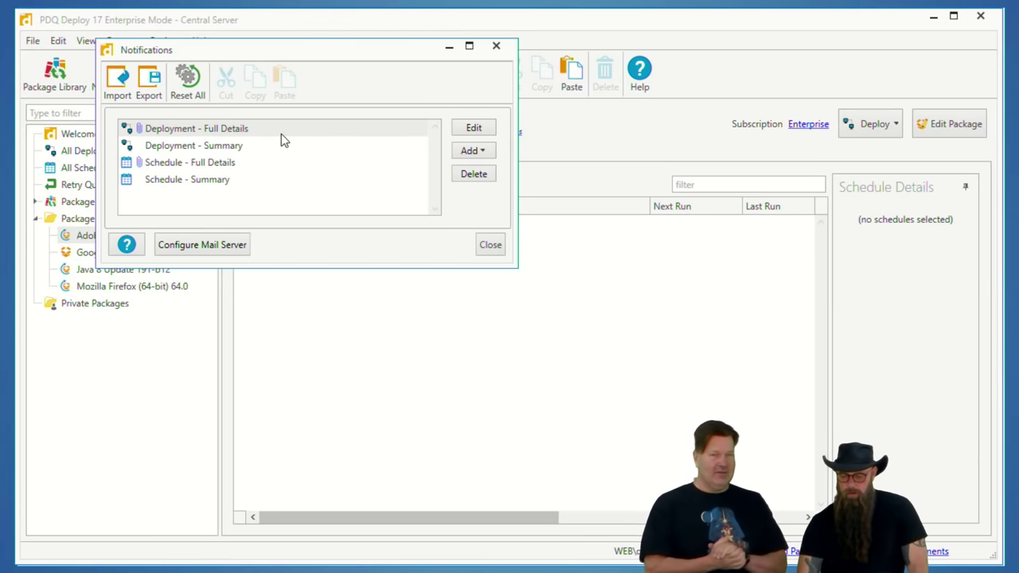
click(475, 129)
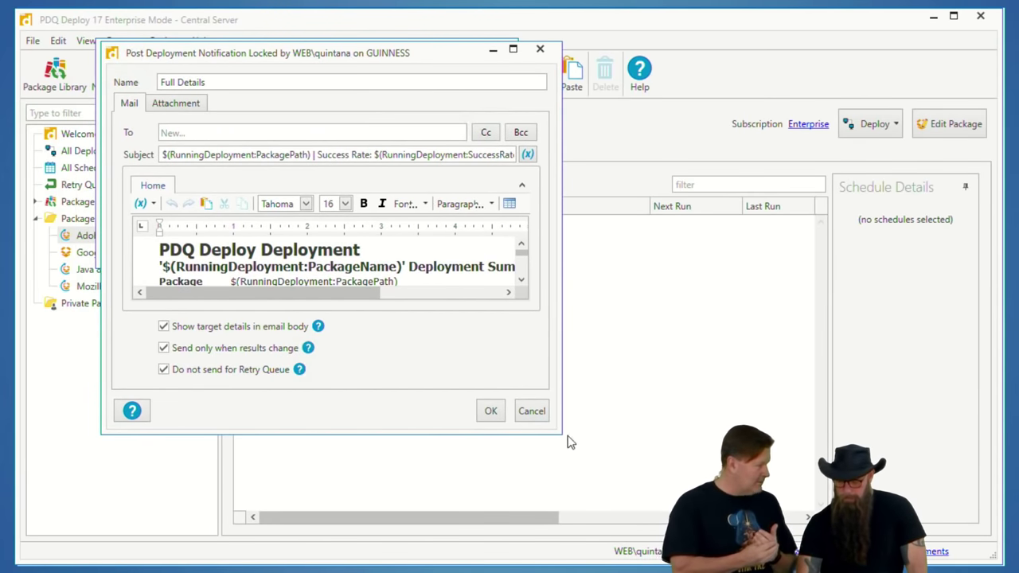
drag(557, 430, 701, 522)
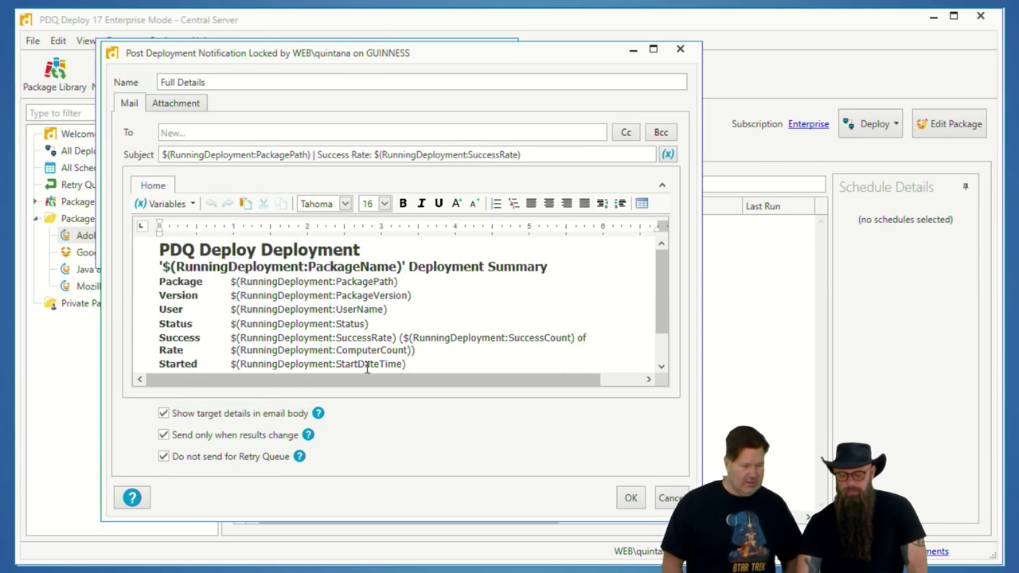
click(667, 498)
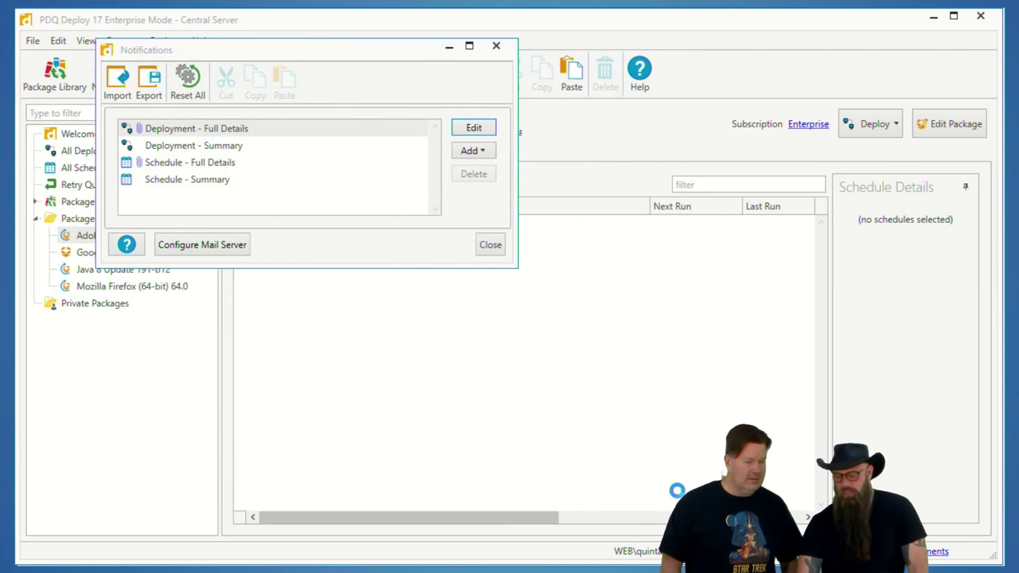
click(497, 248)
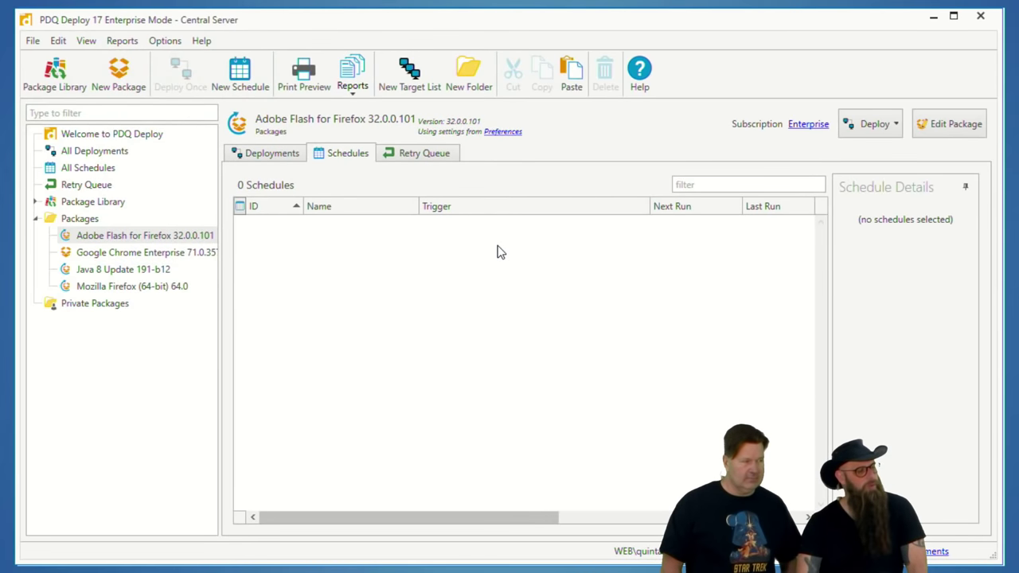